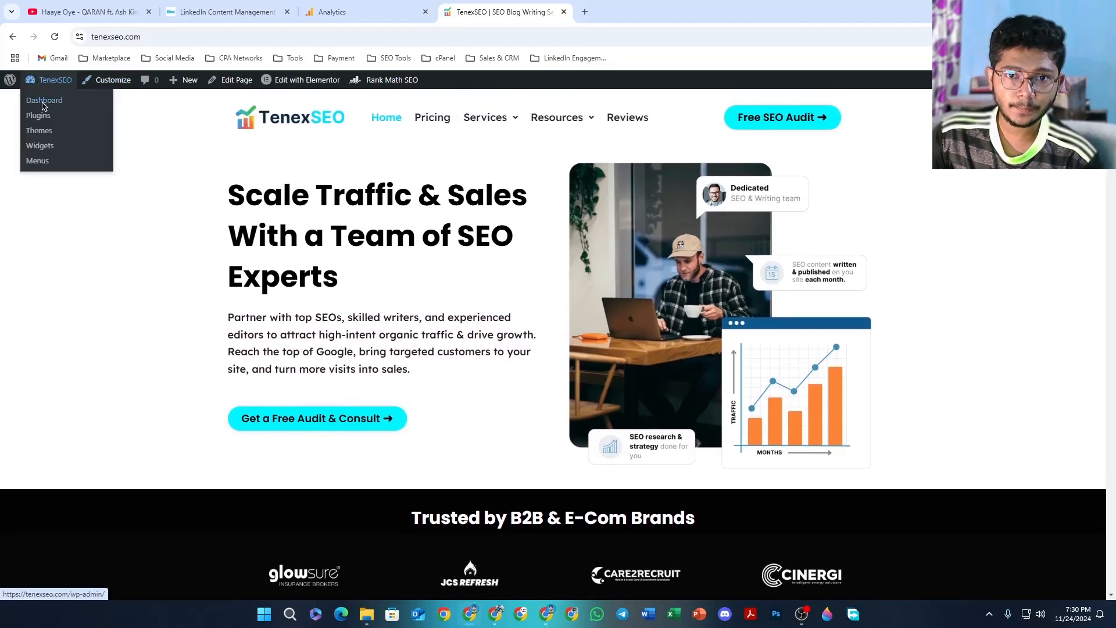
Open the WordPress dashboard's page for adding new plugins and search for "wp code"
left_click(43, 101)
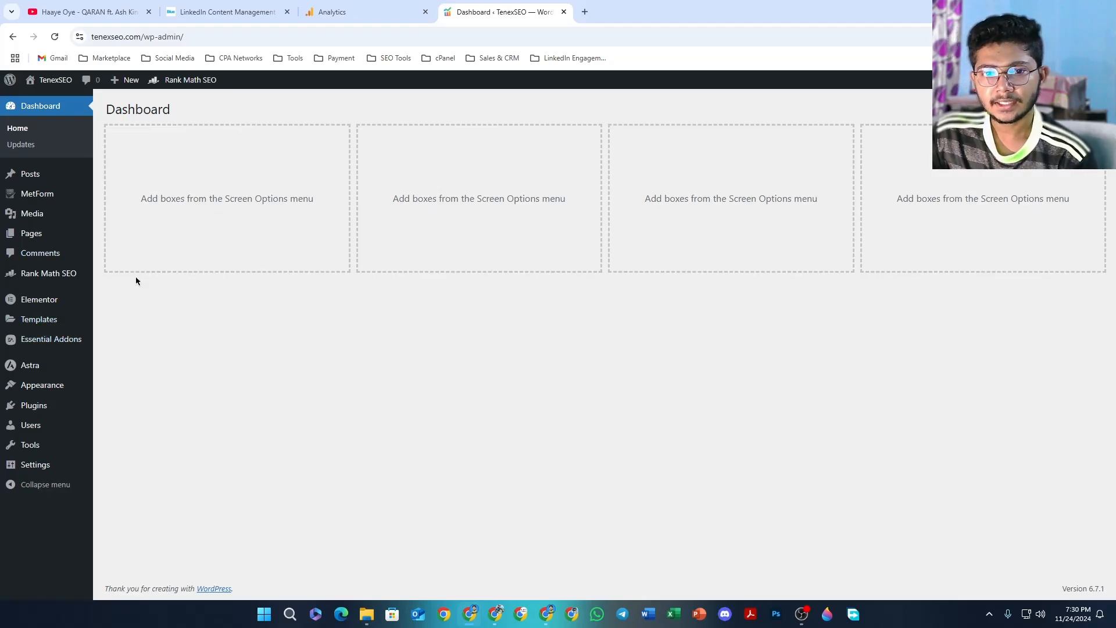
mouse_move(41, 394)
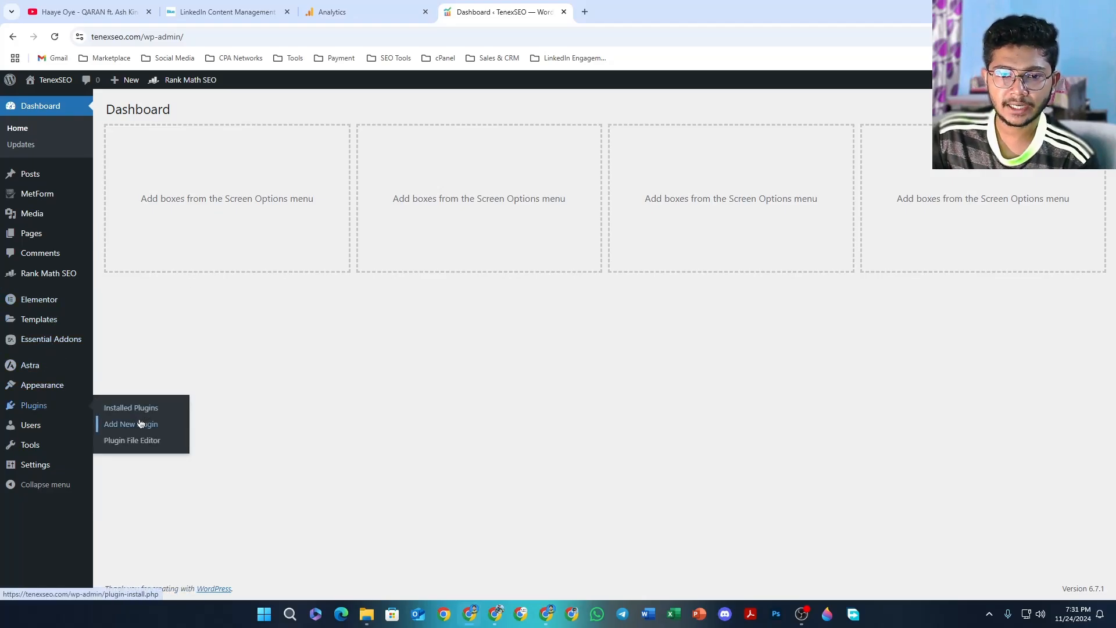
left_click(140, 424)
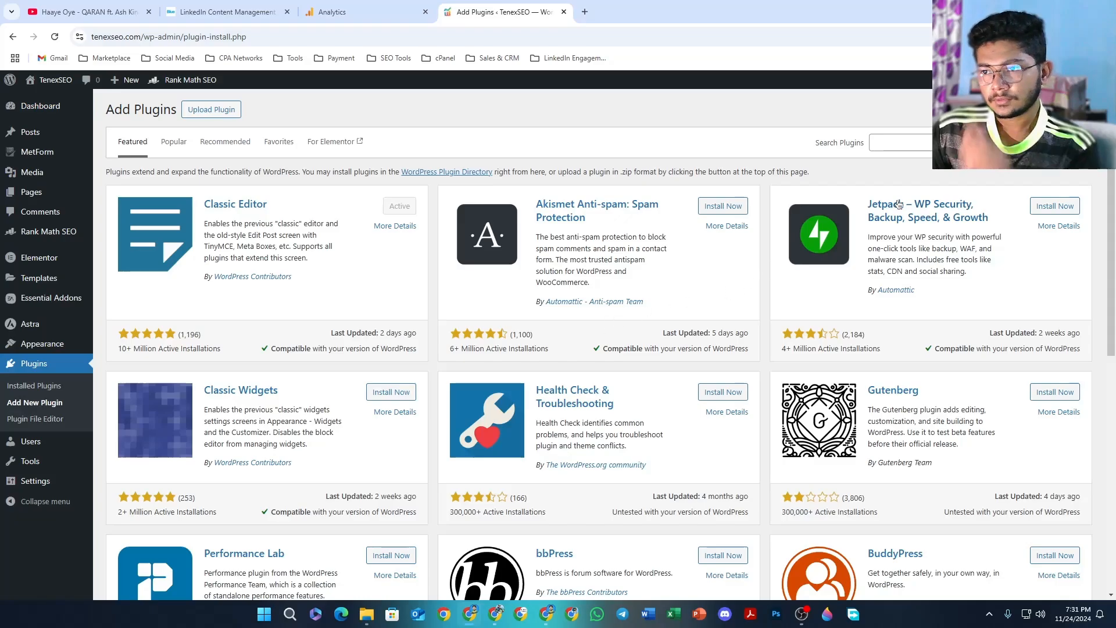
left_click(888, 143)
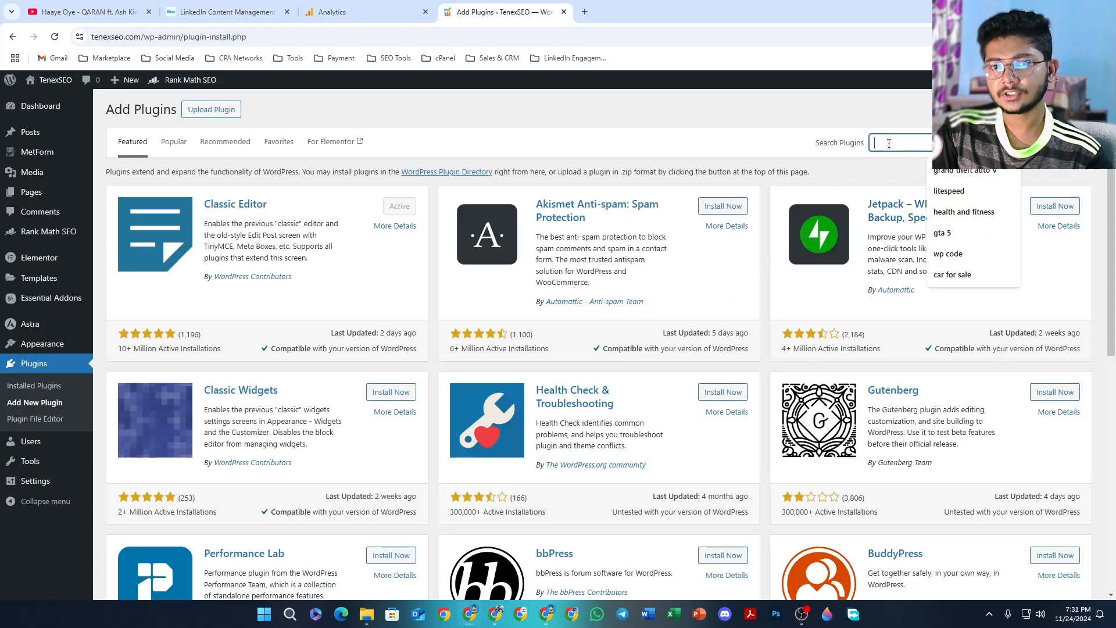
type("wp code")
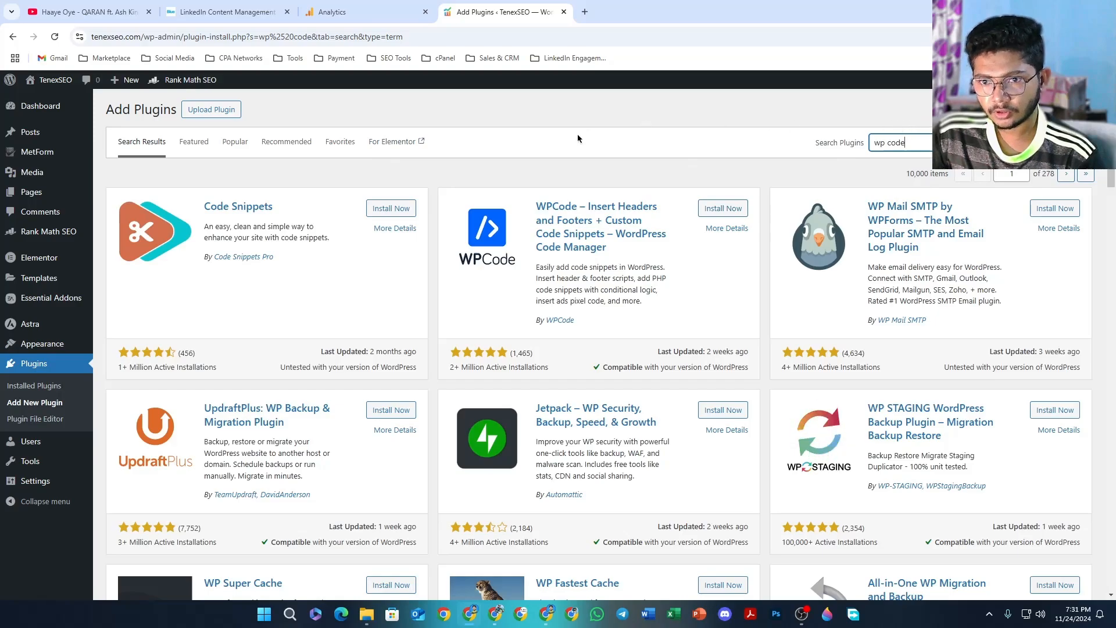
Install and activate the WPCode – Insert Headers and Footers + Custom Code Snippets plugin
scroll(639, 360, "down", 2)
scroll(668, 349, "up", 2)
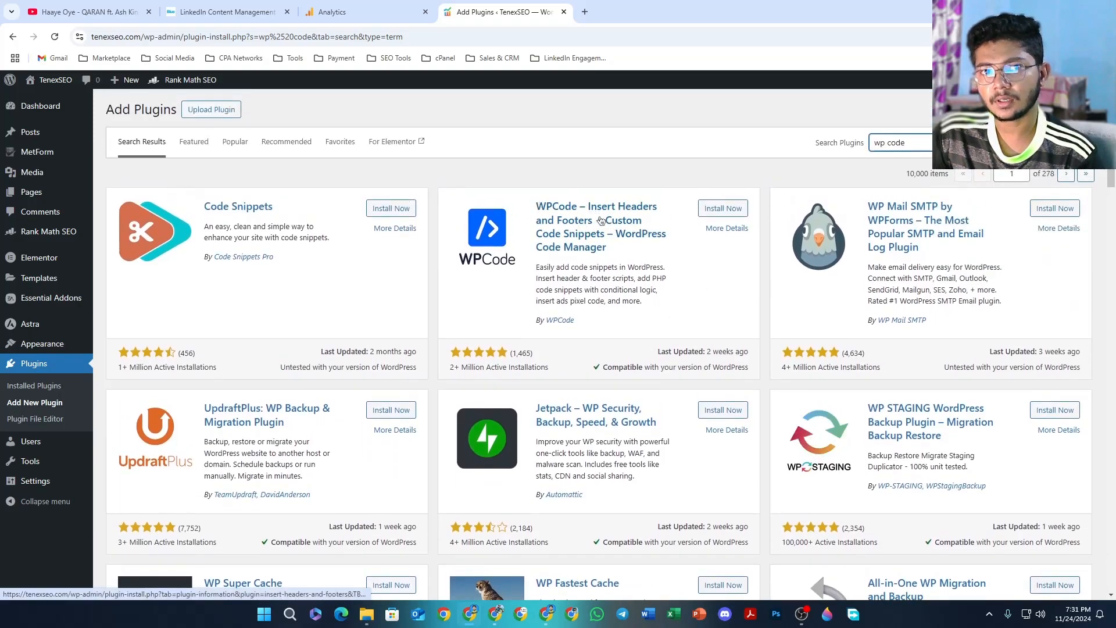
left_click(723, 208)
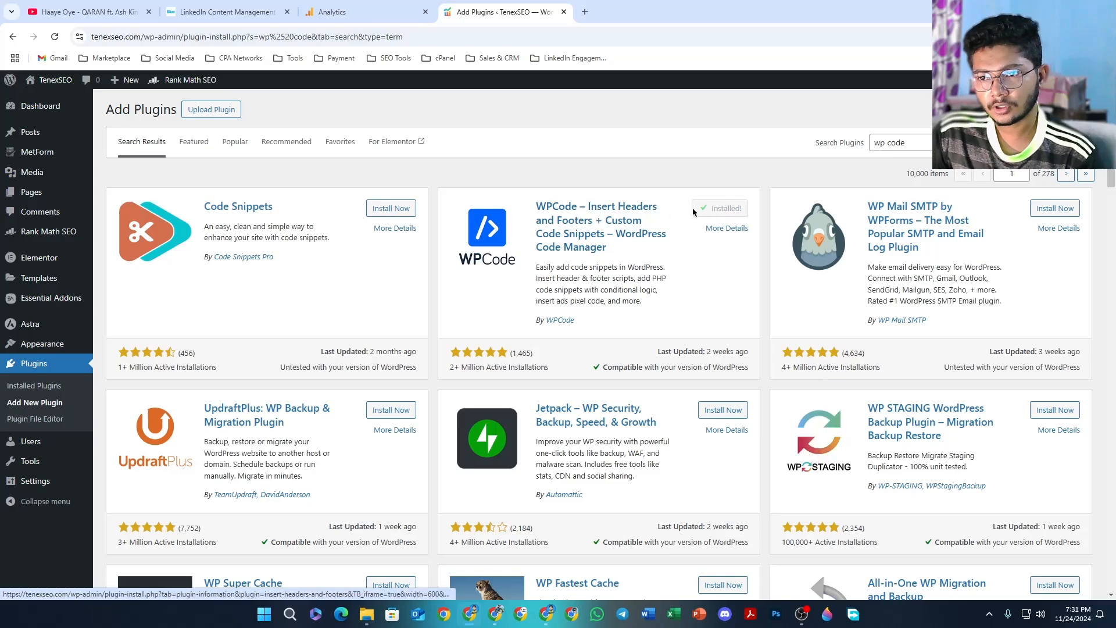
left_click(728, 210)
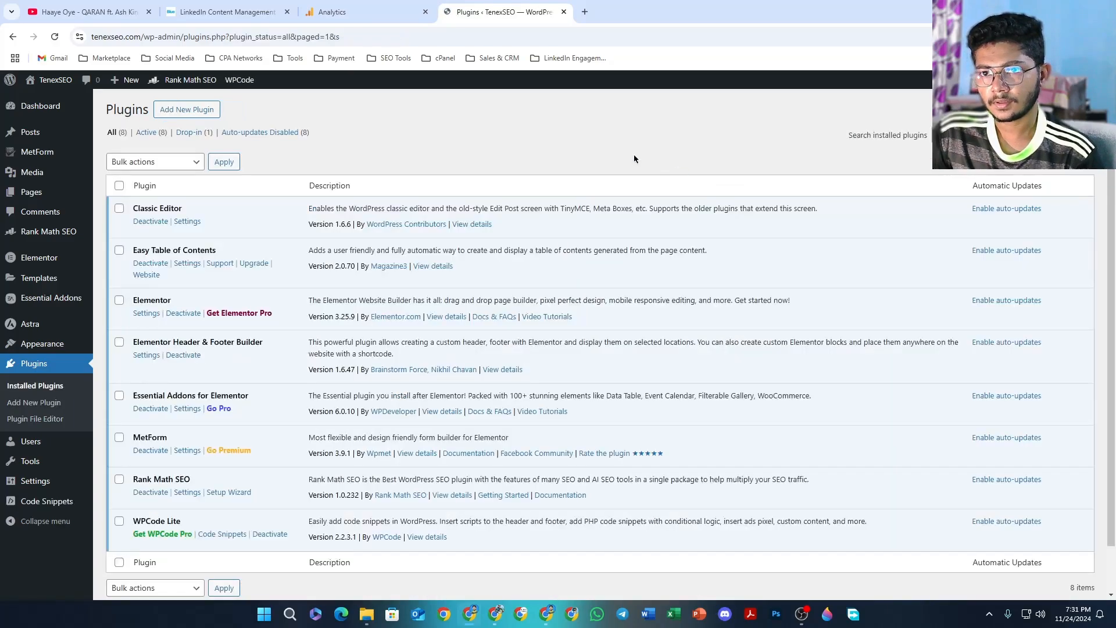
scroll(443, 180, "down", 2)
scroll(349, 210, "up", 2)
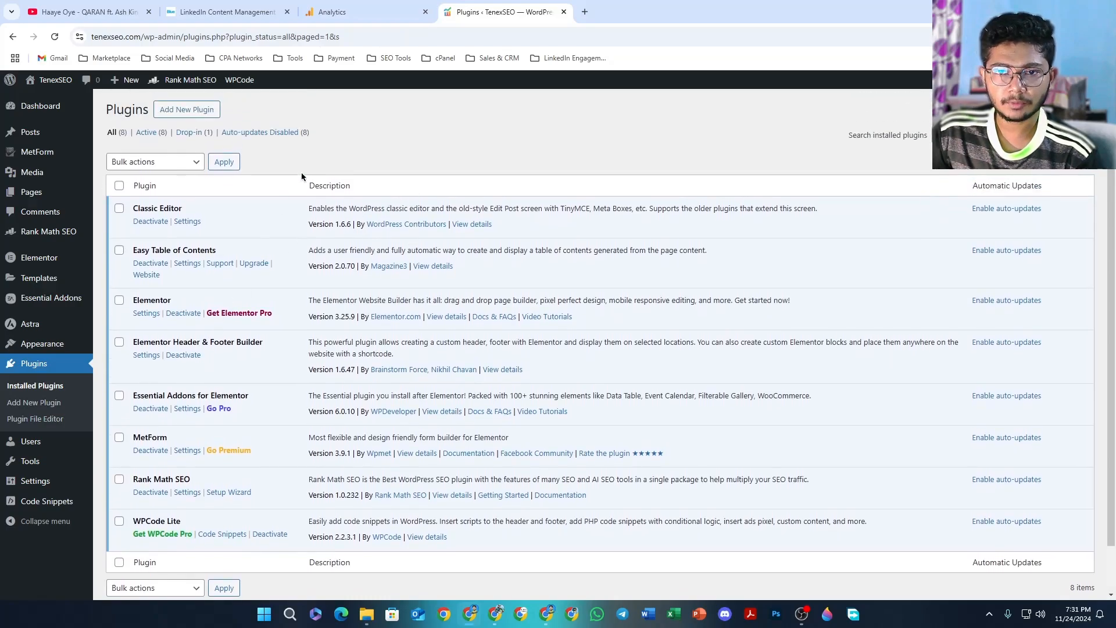
Return to the dashboard and open the Header & Footer page of Code Snippets
left_click(36, 105)
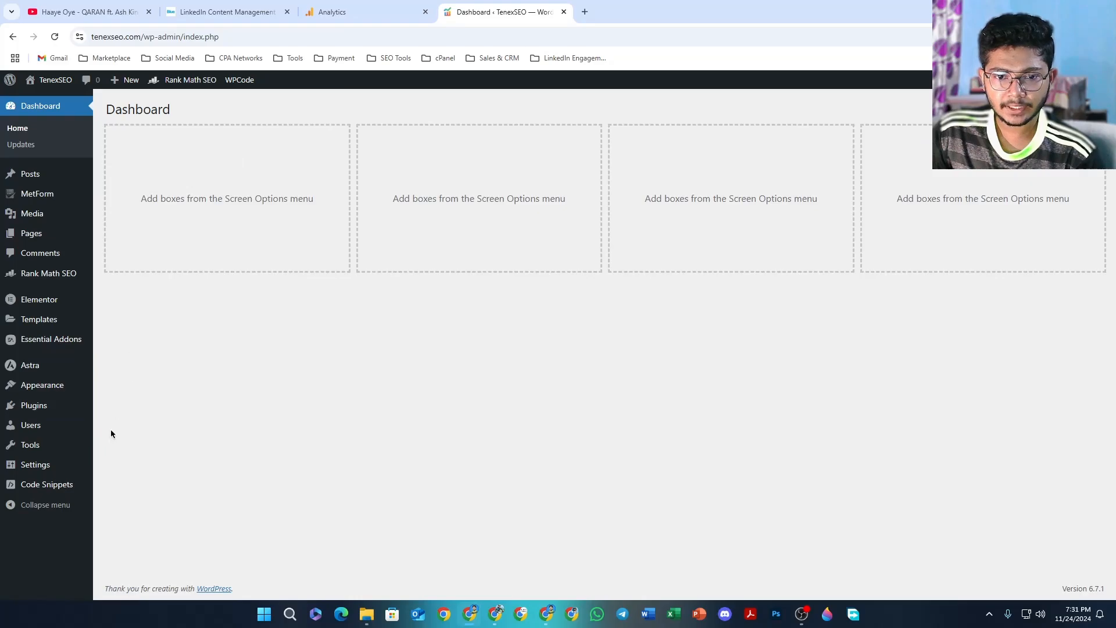
mouse_move(36, 484)
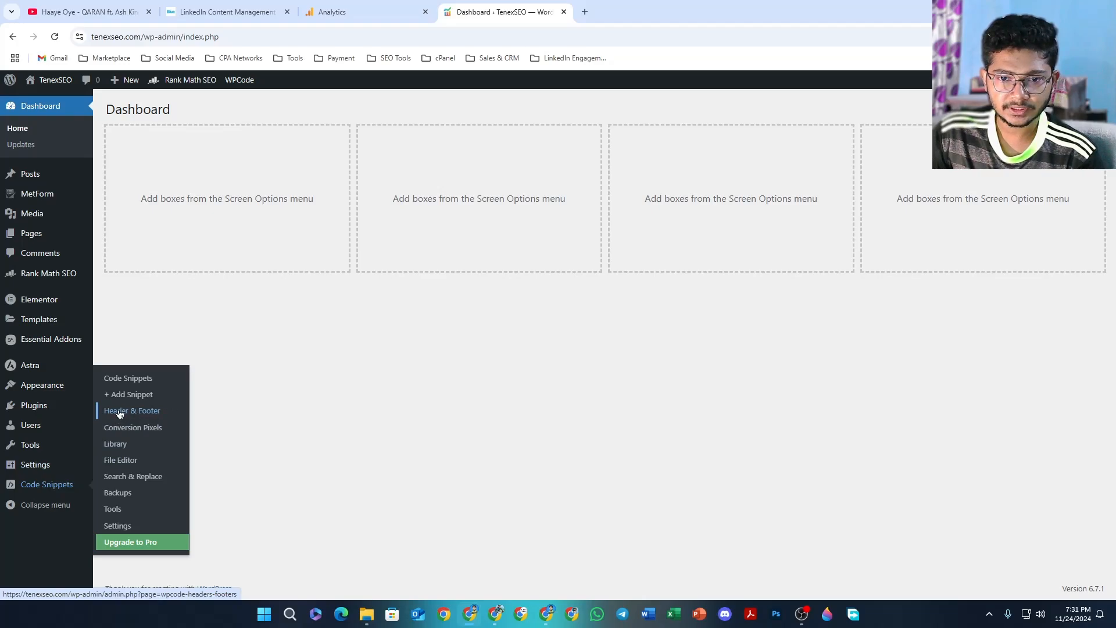
left_click(126, 412)
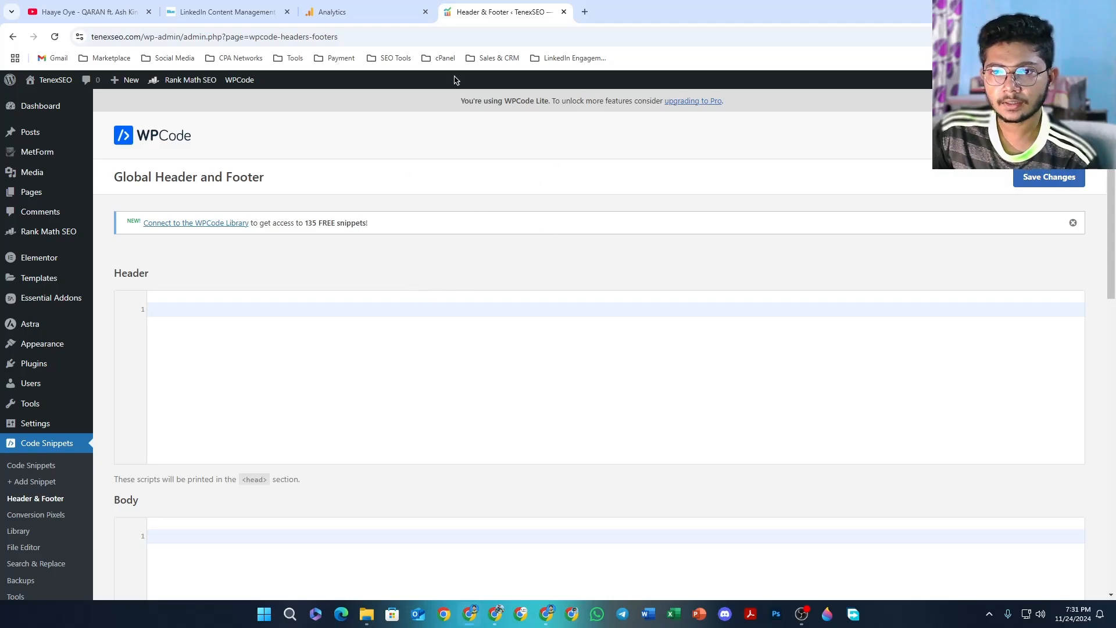
Search Google for "google search console" in a new browser tab
left_click(584, 10)
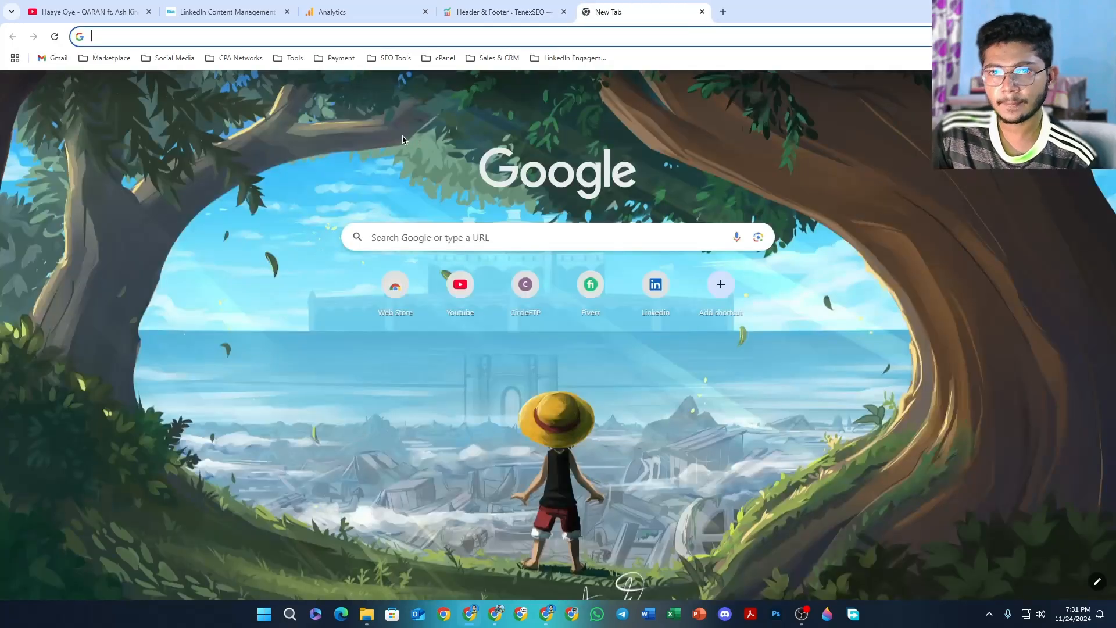
type("se")
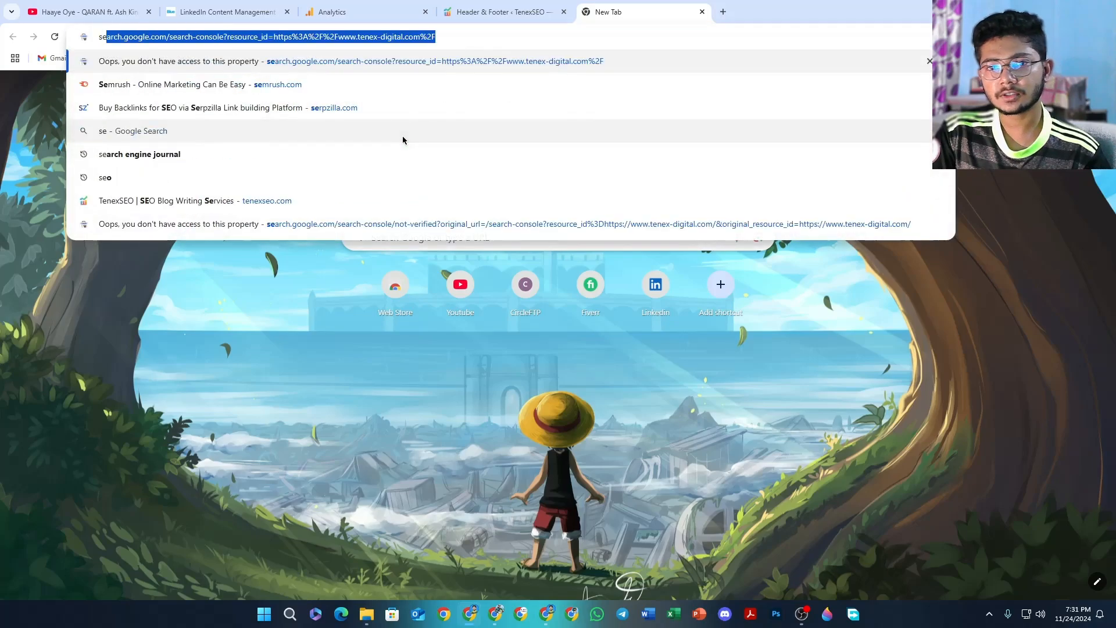
key("BackSpace")
key("BackSpace")
key("BackSpace")
type("google search console")
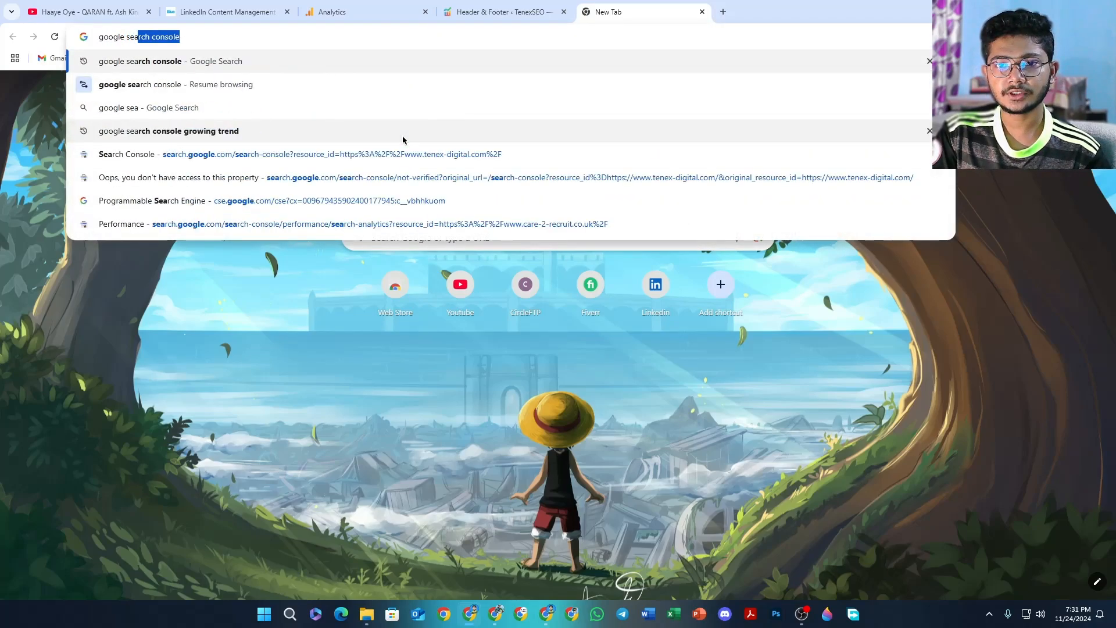
key("Return")
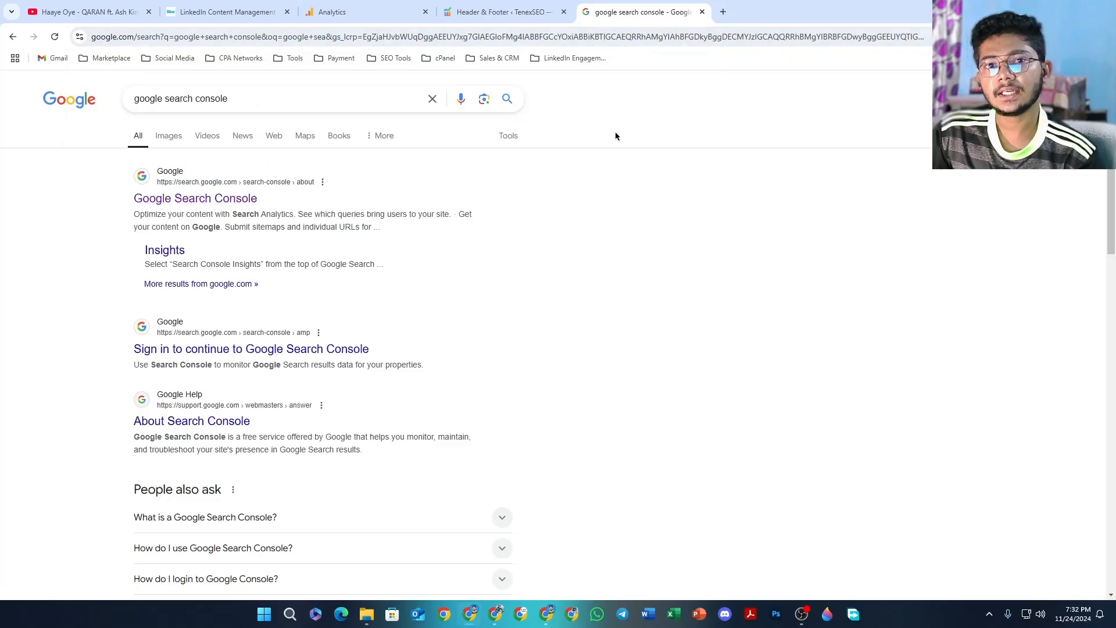
Open the Google Search Console site from the results and start the console to reach the property overview
left_click(198, 198)
scroll(296, 244, "down", 1)
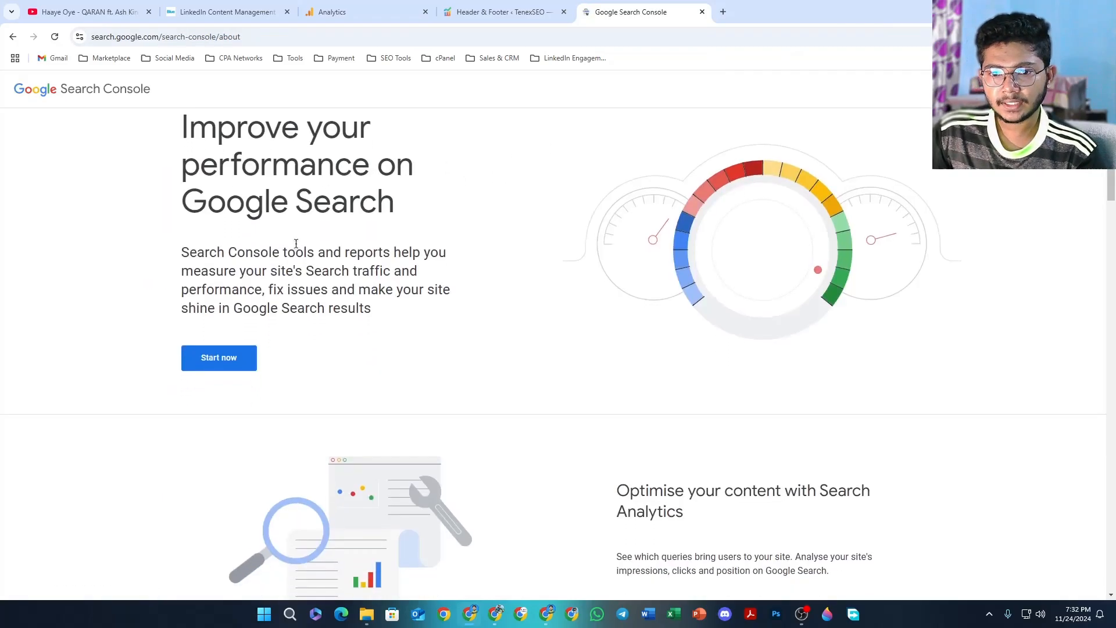
scroll(264, 273, "up", 1)
left_click(213, 394)
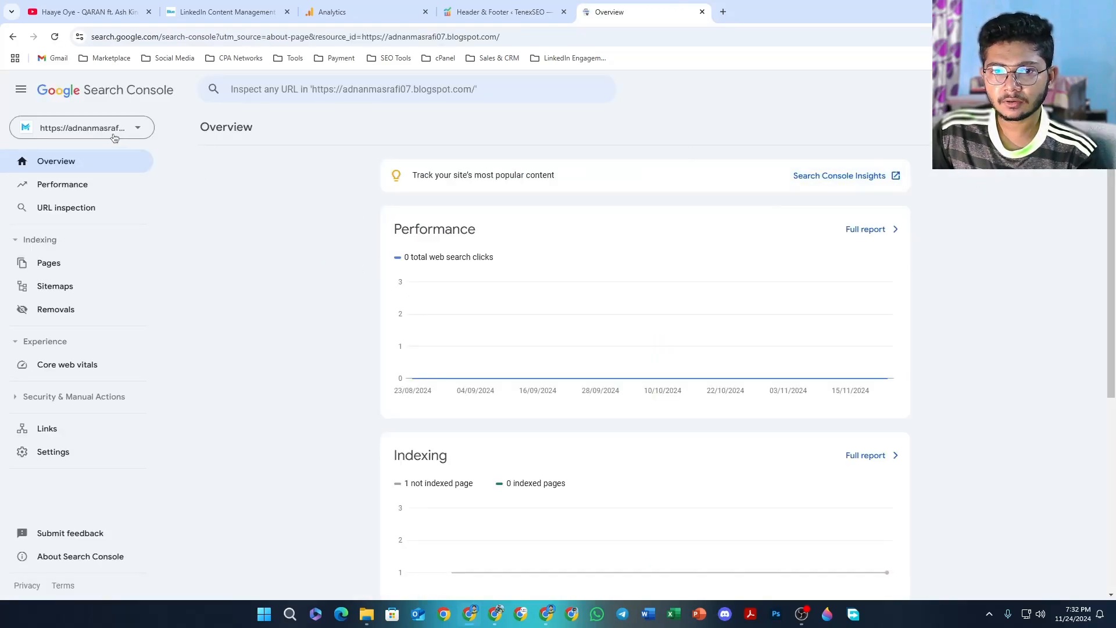
scroll(297, 232, "down", 1)
scroll(308, 238, "up", 1)
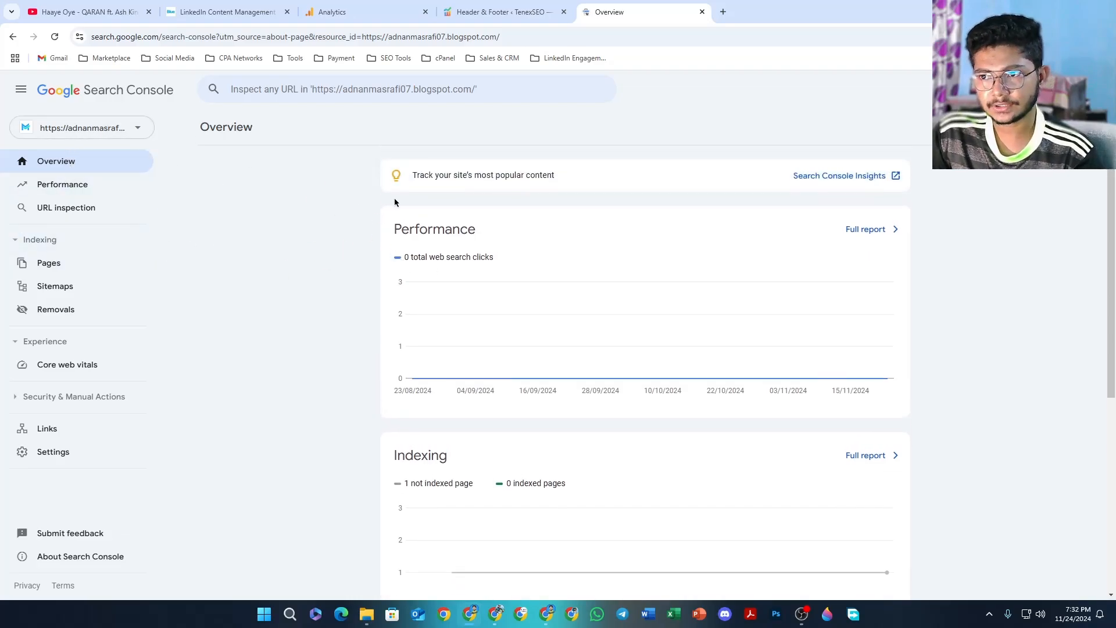
left_click(142, 127)
left_click(66, 292)
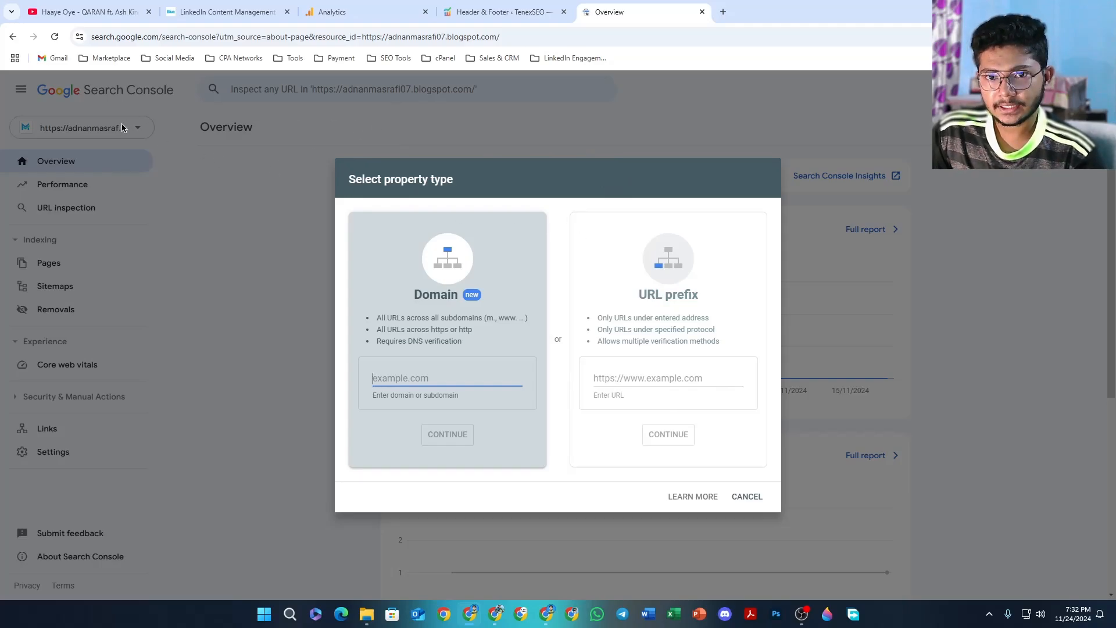
left_click(747, 497)
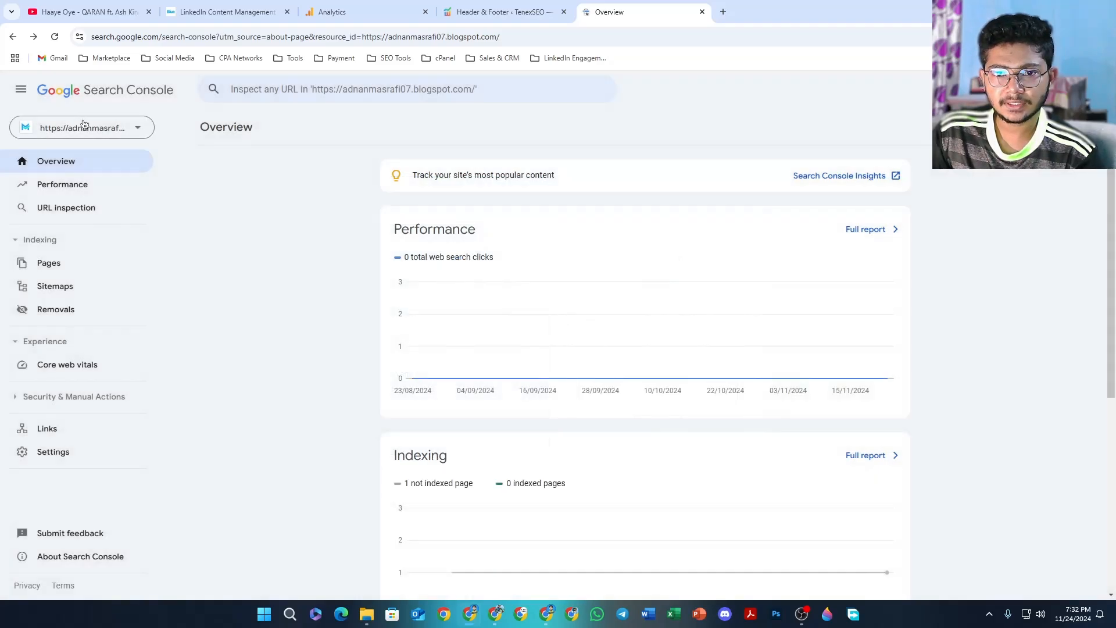
Start adding a new Search Console property and choose the URL prefix property type
left_click(84, 125)
left_click(74, 288)
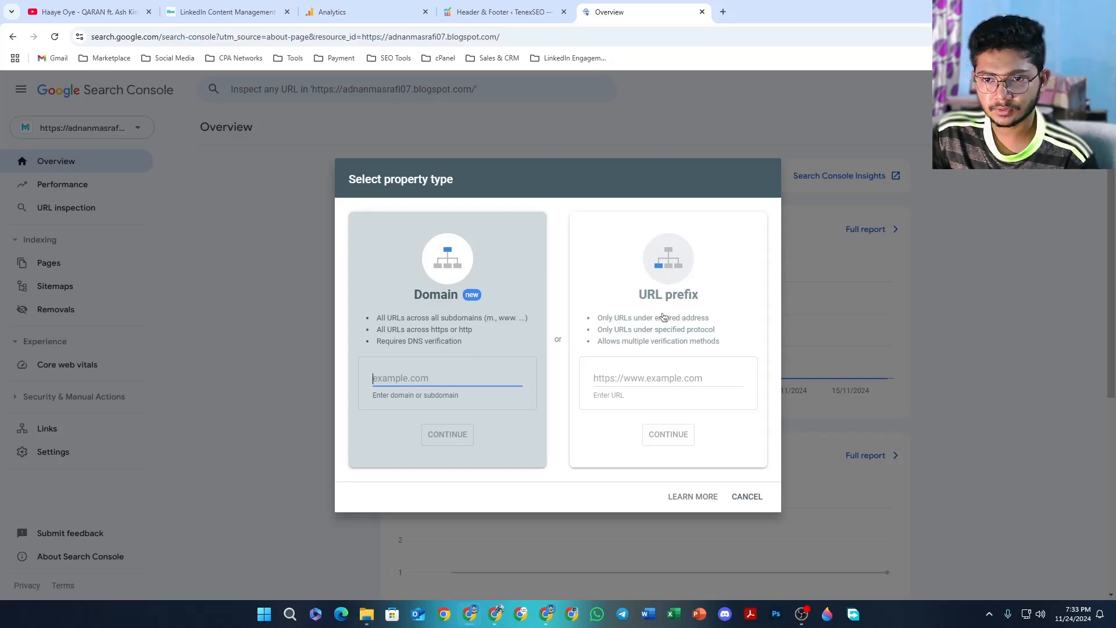
left_click(632, 376)
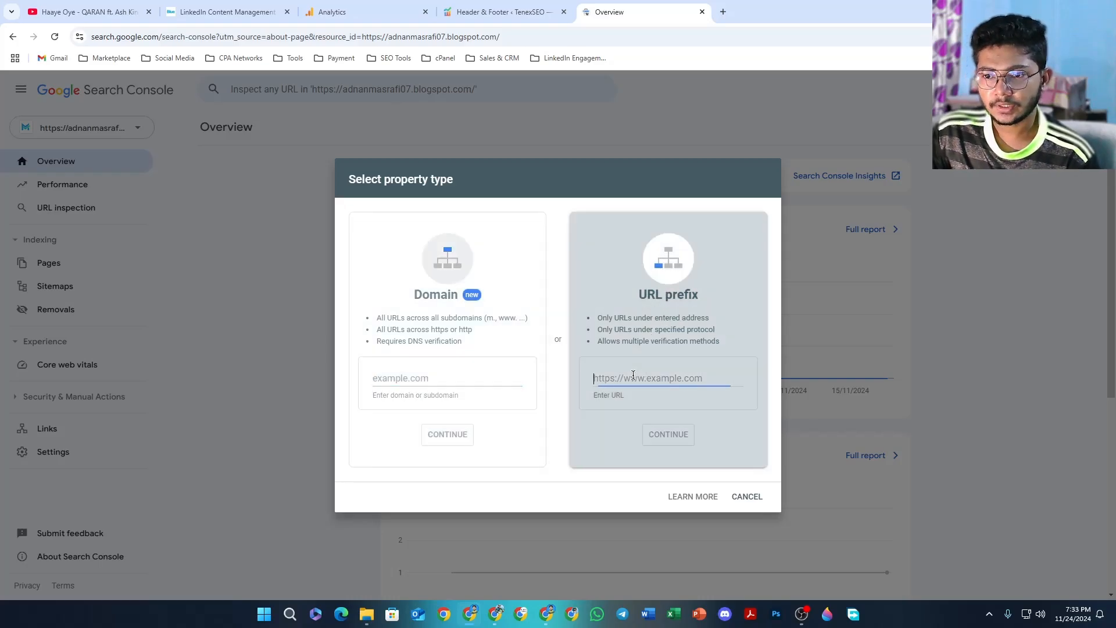
Open the TenexSEO website in a new tab from the WordPress admin and copy its full address
left_click(504, 11)
mouse_move(48, 81)
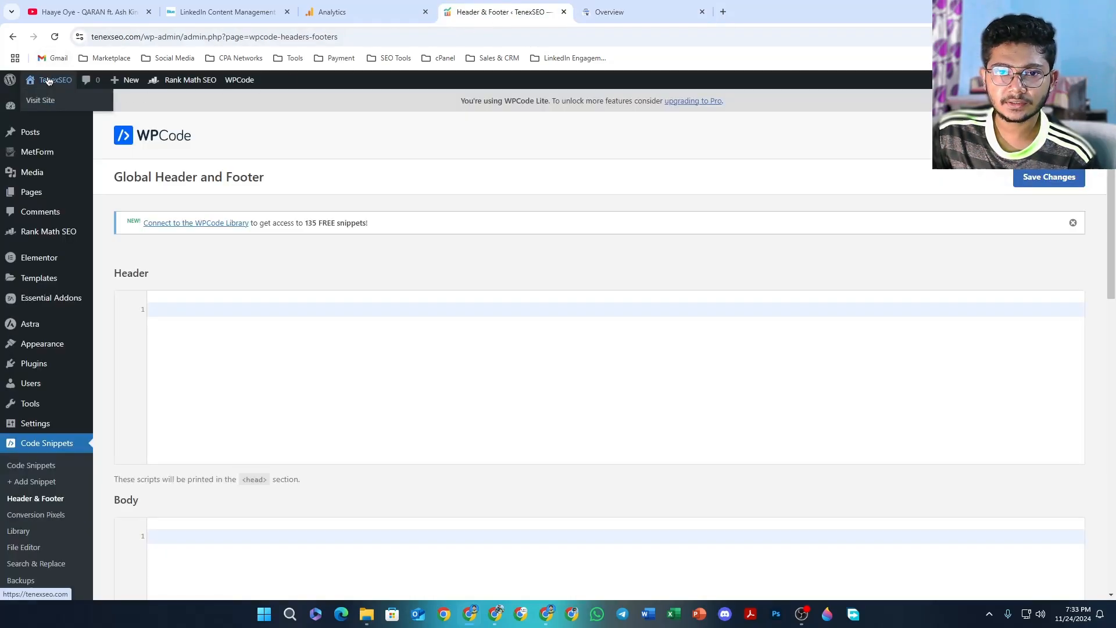
right_click(48, 102)
left_click(81, 113)
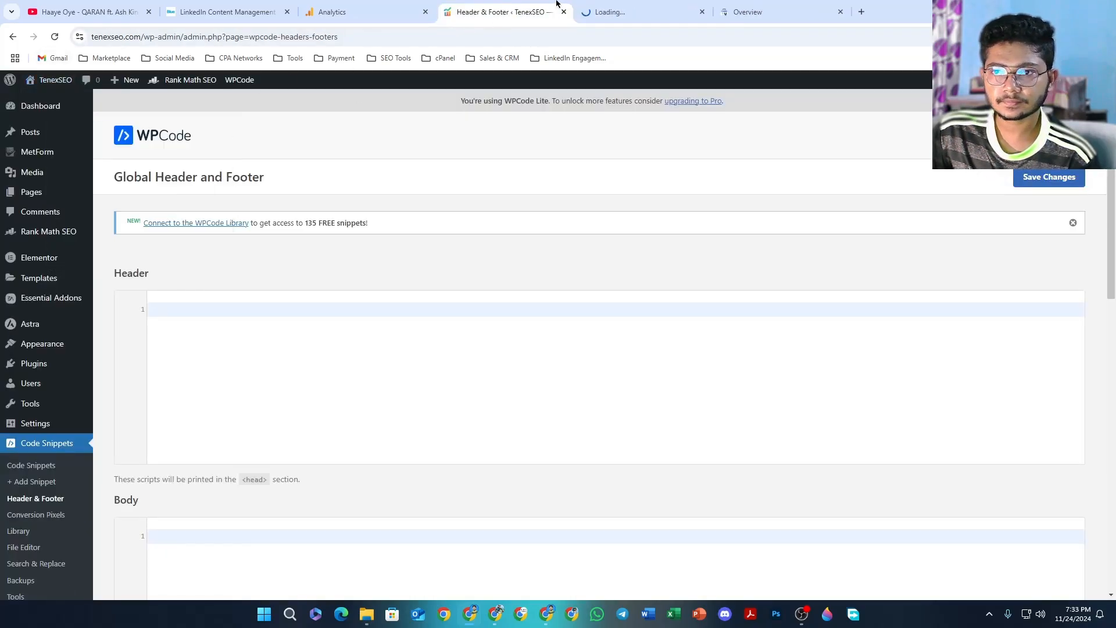
left_click(631, 7)
left_click(186, 37)
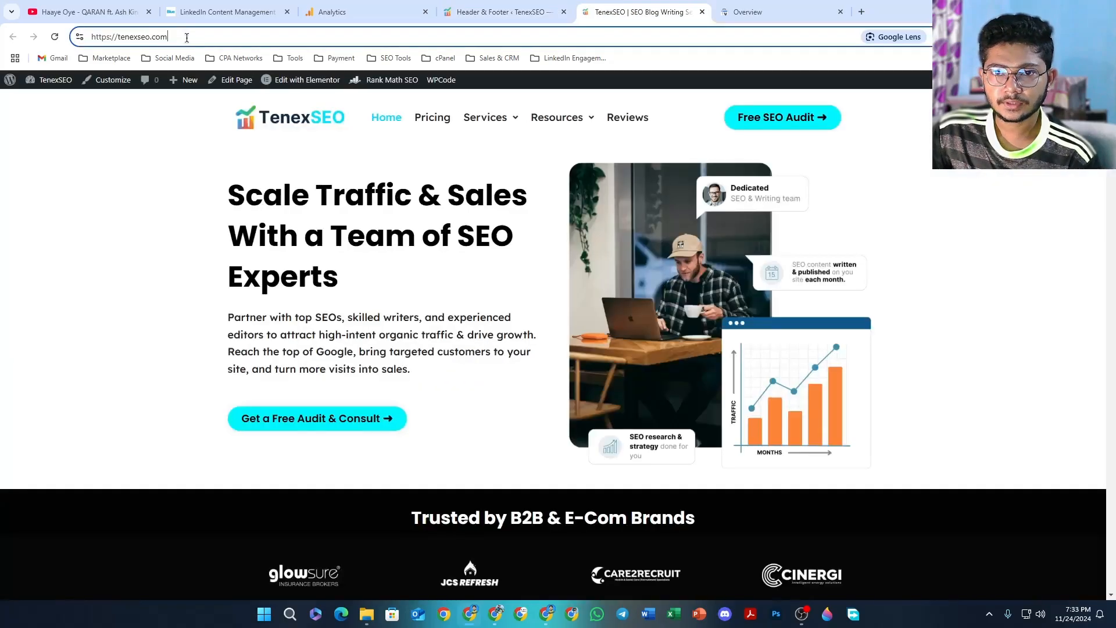
double_click(186, 37)
triple_click(186, 37)
right_click(186, 37)
left_click(247, 145)
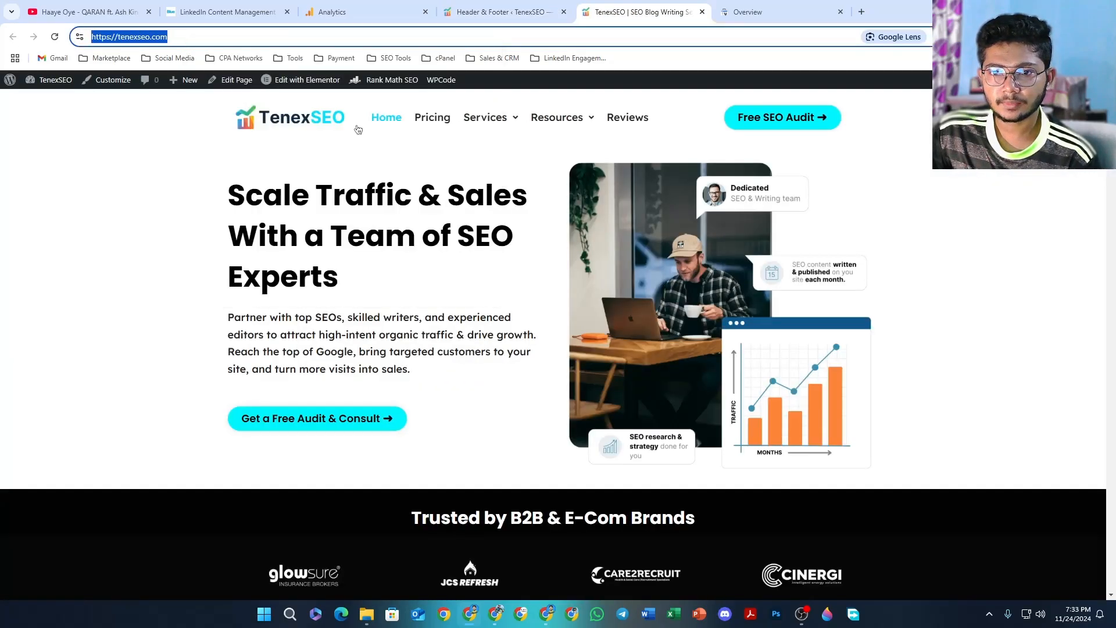
left_click(727, 11)
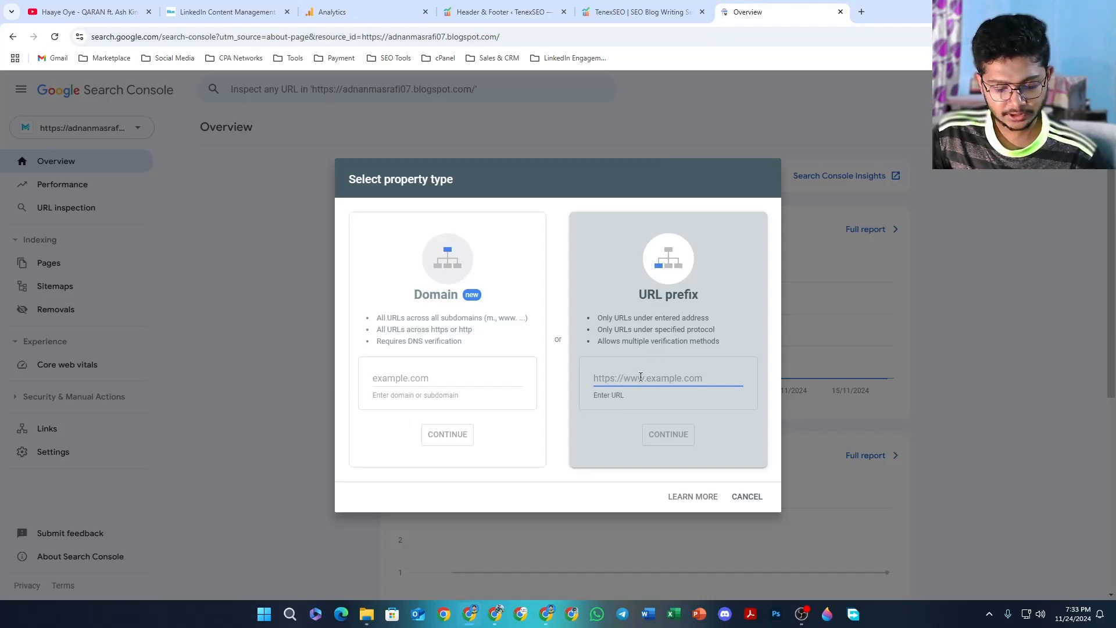
key("ctrl+v")
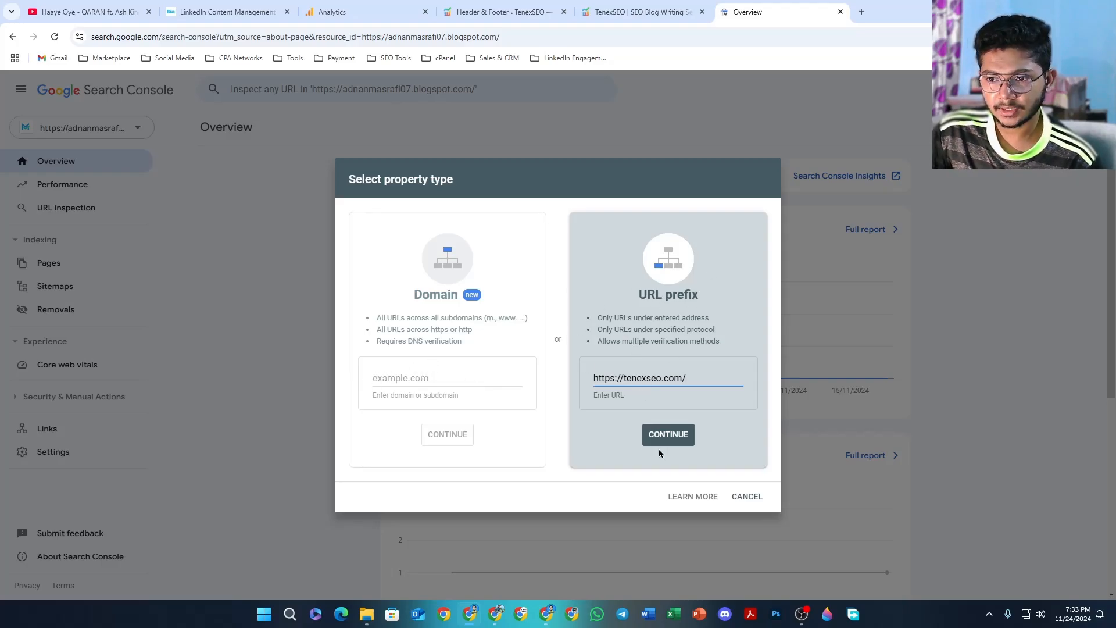
left_click(671, 436)
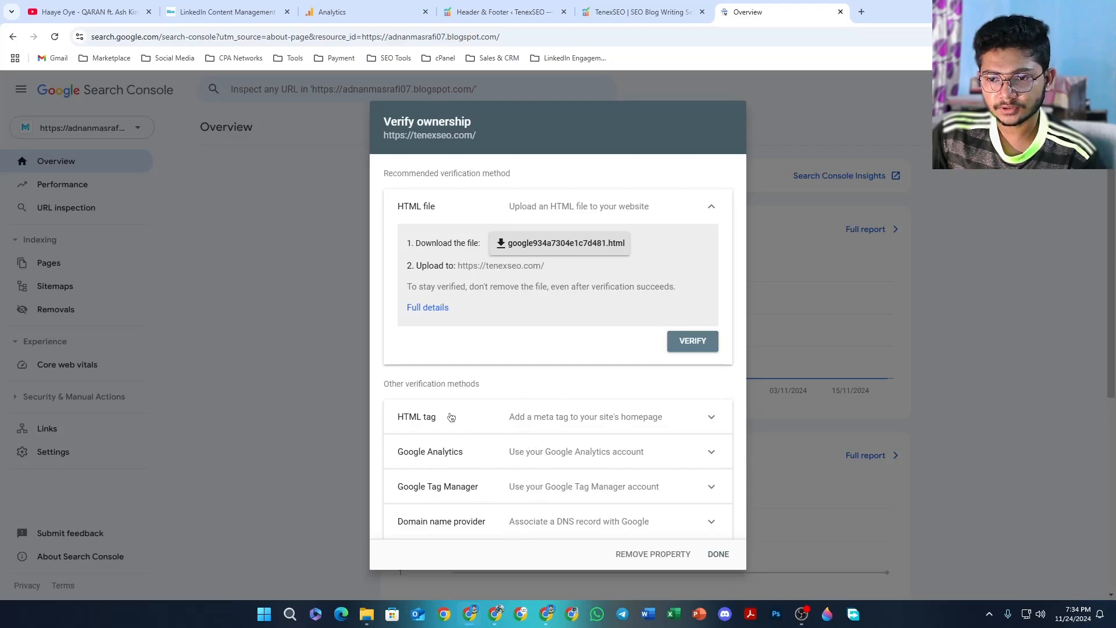
Expand the HTML tag verification method and copy its google-site-verification meta tag
left_click(710, 417)
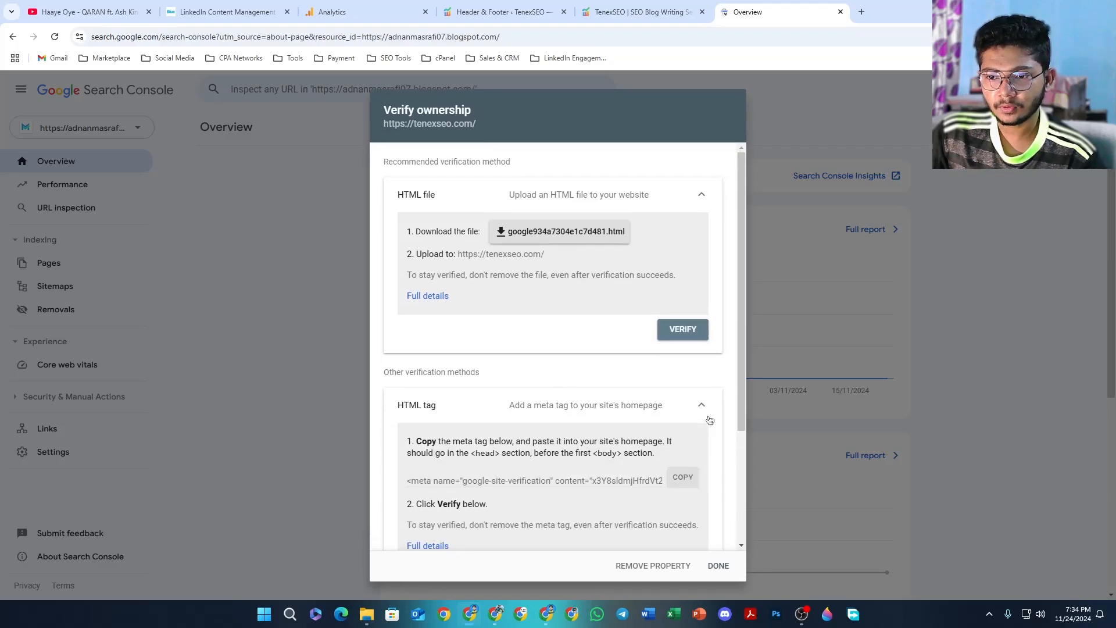
scroll(565, 393, "down", 2)
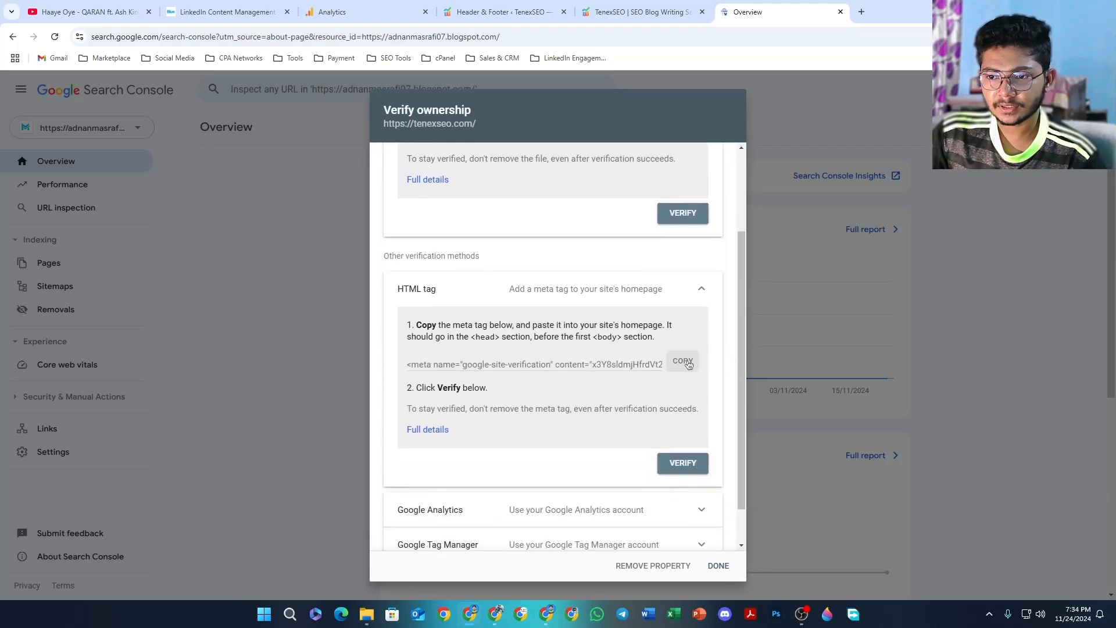
left_click(684, 361)
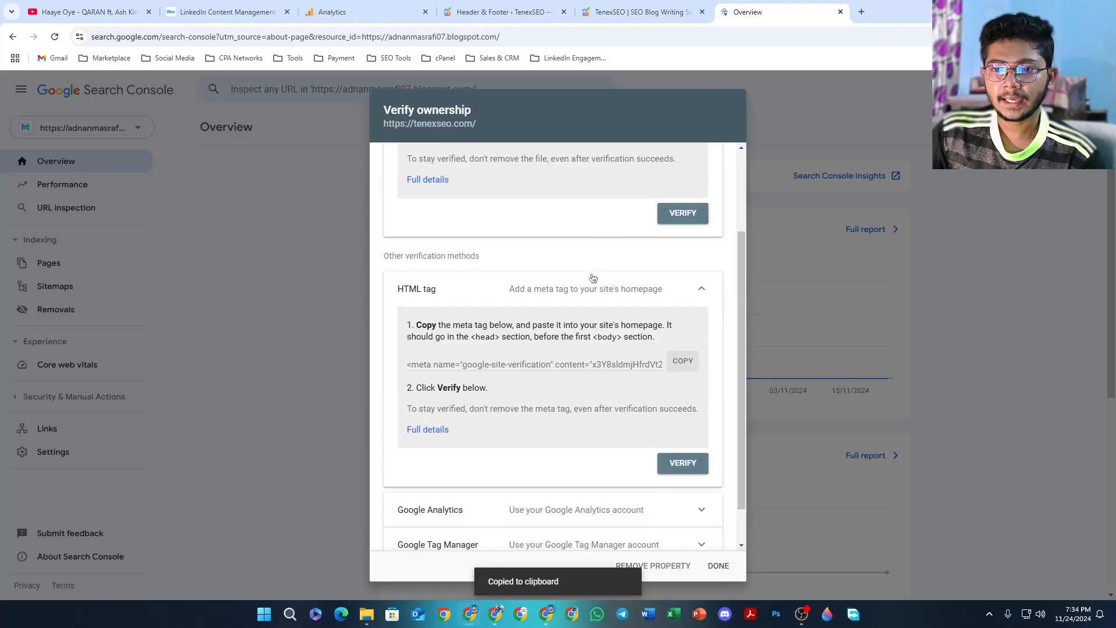
Paste the google-site-verification meta tag into the Header code box of WPCode's Global Header and Footer page
left_click(494, 7)
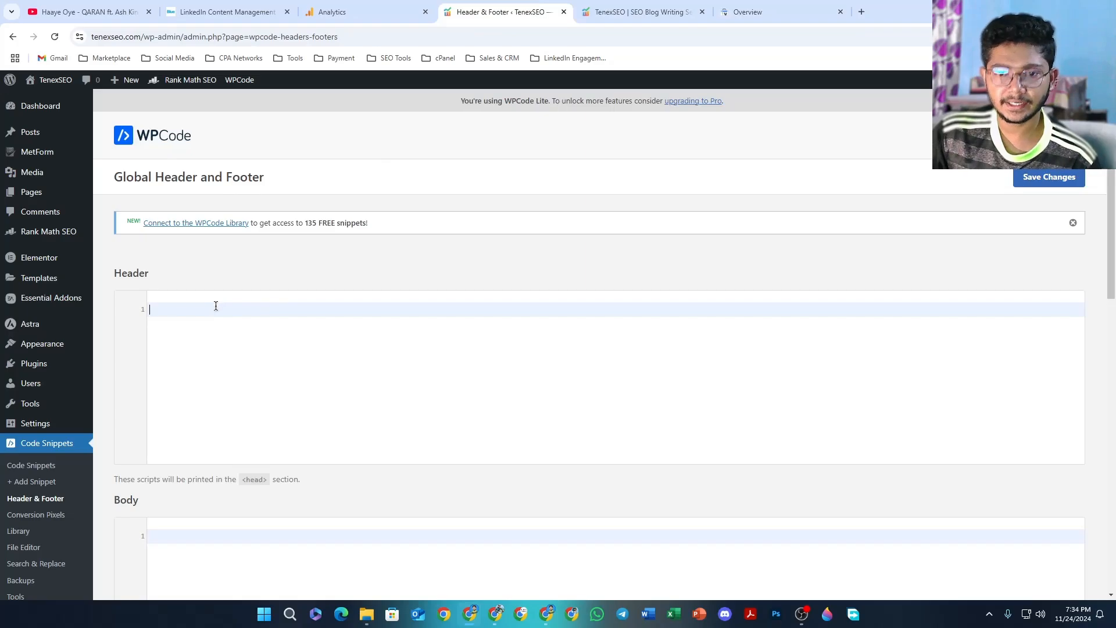
scroll(337, 322, "down", 1)
left_click(336, 325)
key("ctrl+v")
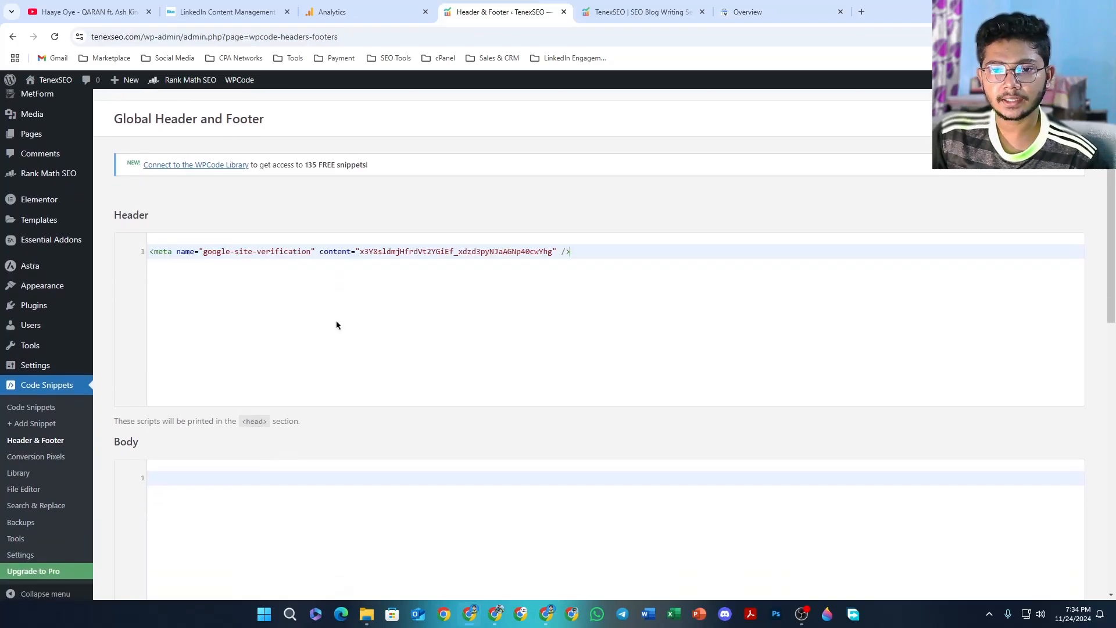
scroll(327, 298, "up", 1)
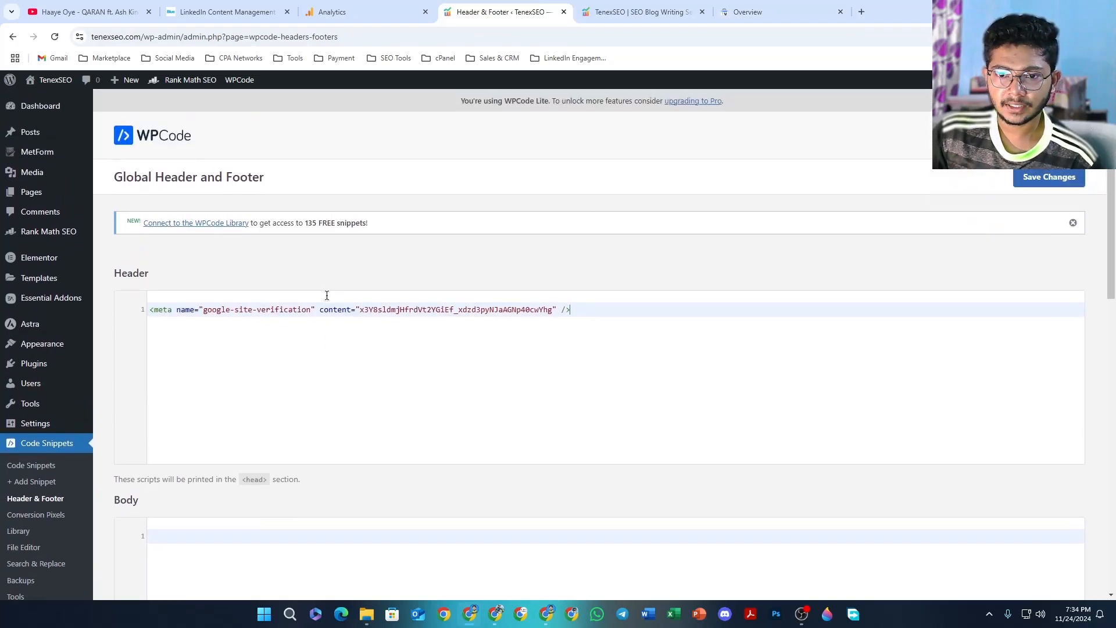
left_click(1041, 178)
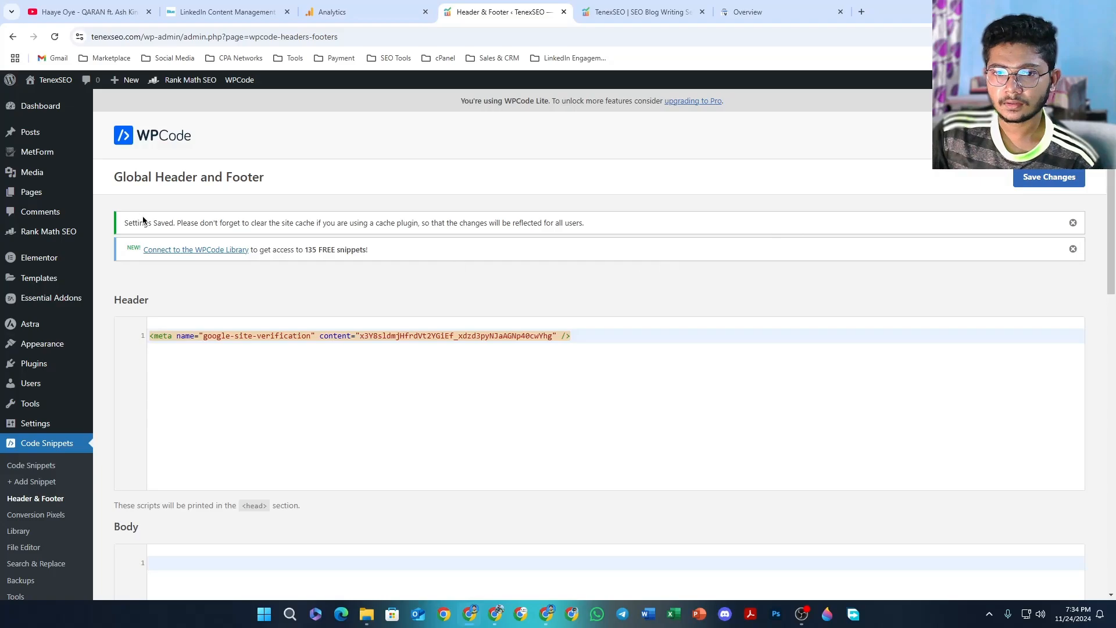
left_click(755, 11)
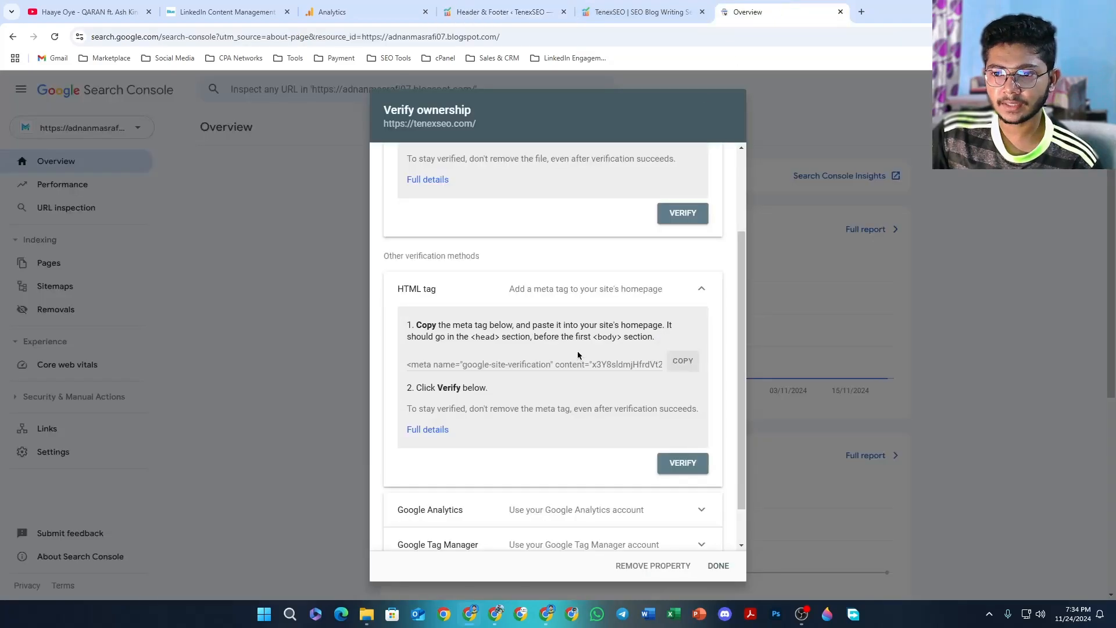
left_click(680, 465)
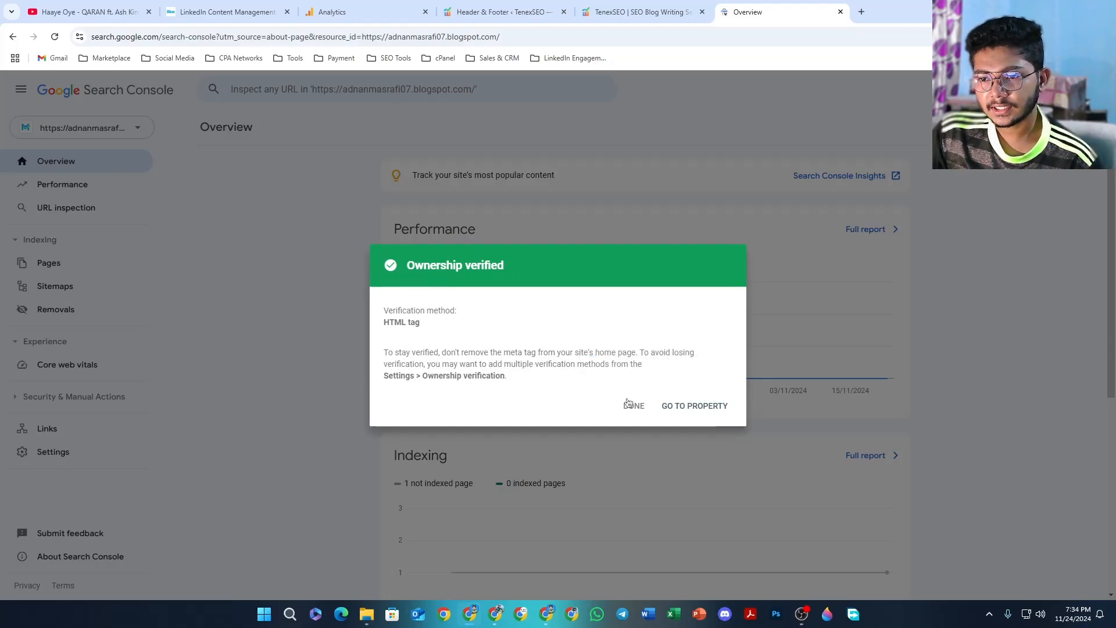
Go to the verified tenexseo.com property and look over the Performance, Indexing and Experience sections of its overview
left_click(697, 405)
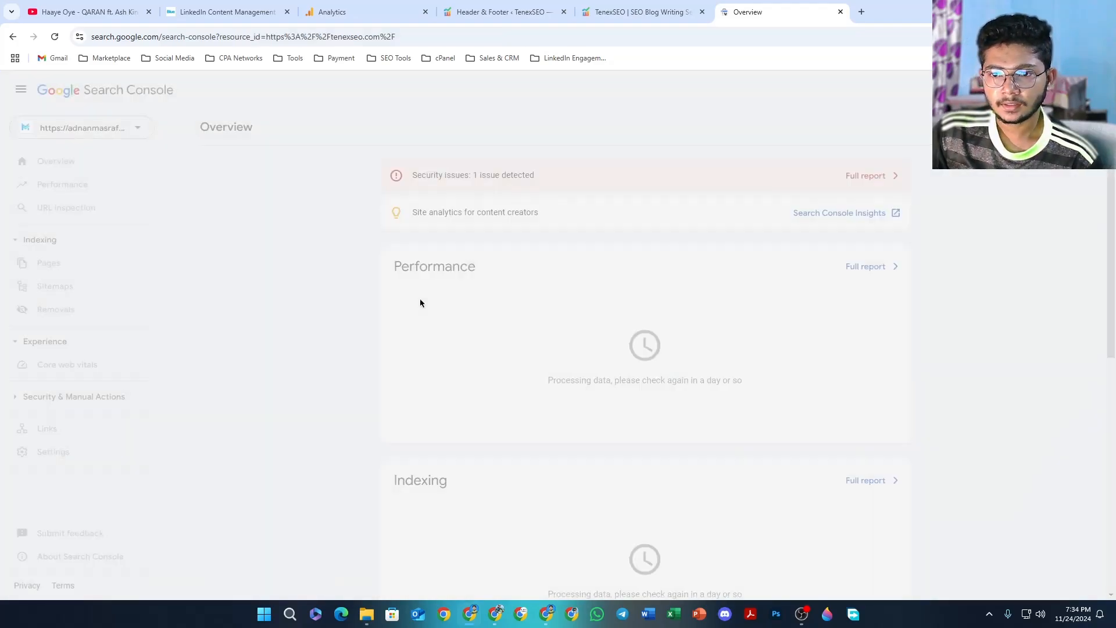
scroll(348, 248, "down", 4)
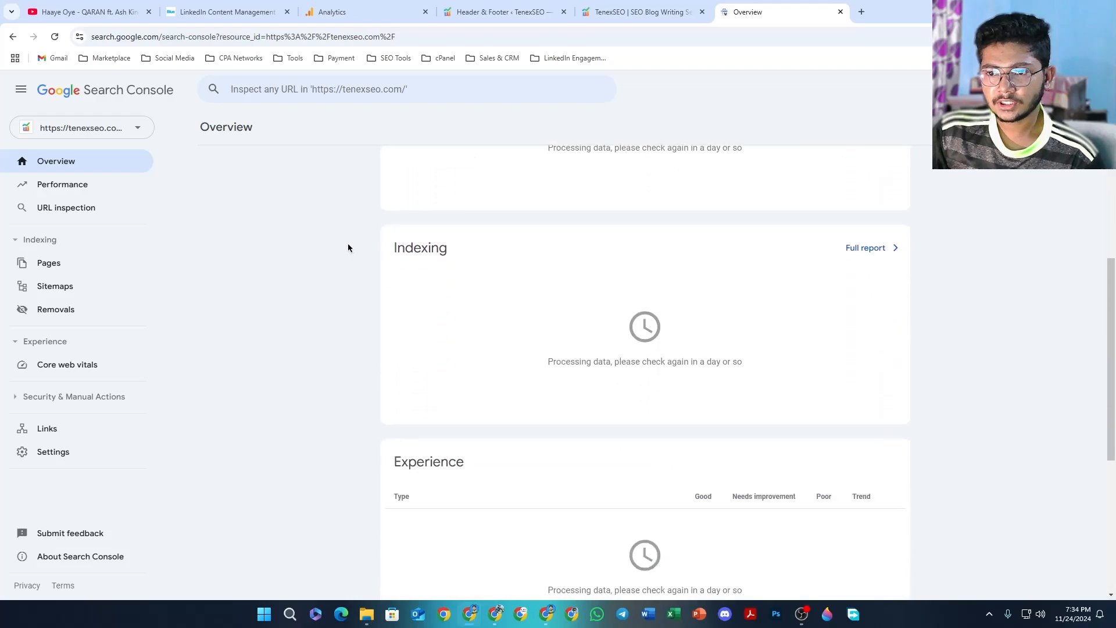
scroll(347, 247, "up", 4)
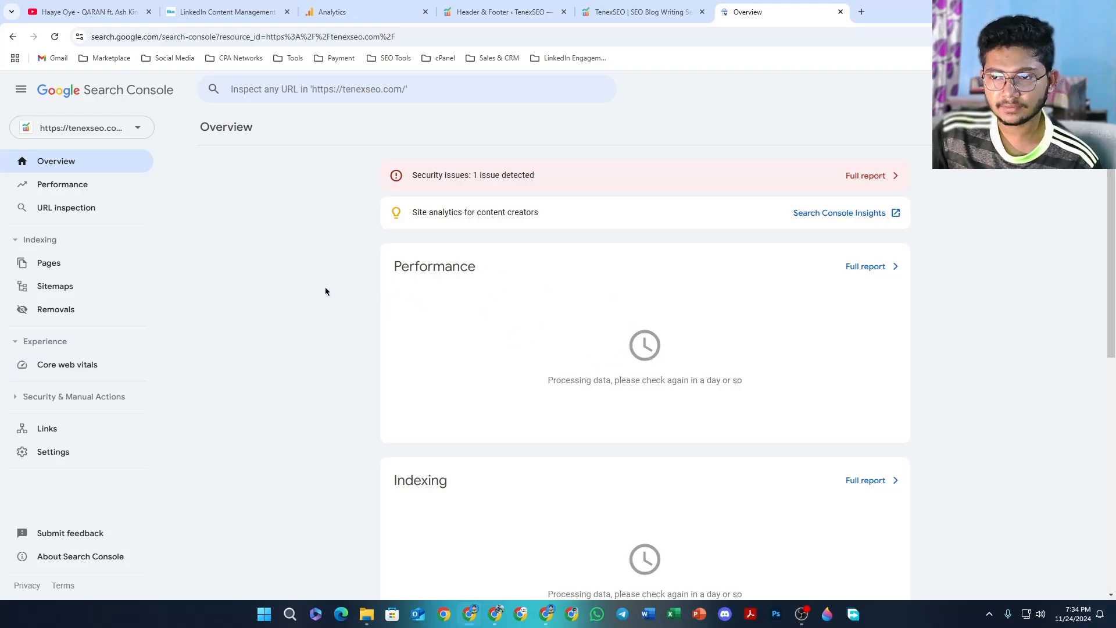
scroll(364, 252, "down", 2)
scroll(341, 264, "up", 2)
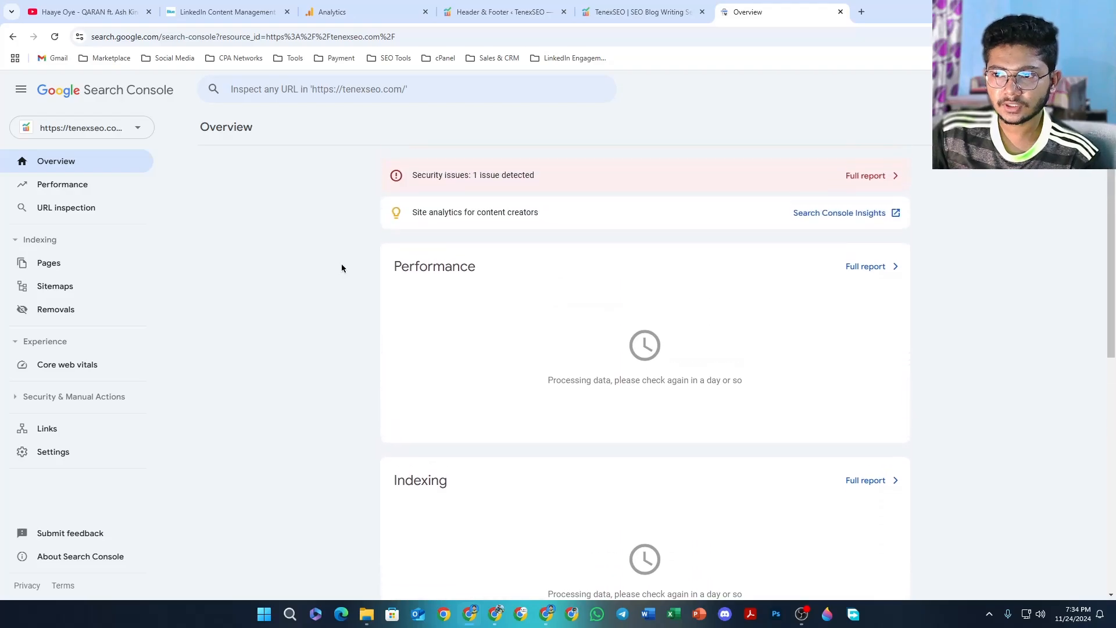
scroll(341, 269, "down", 1)
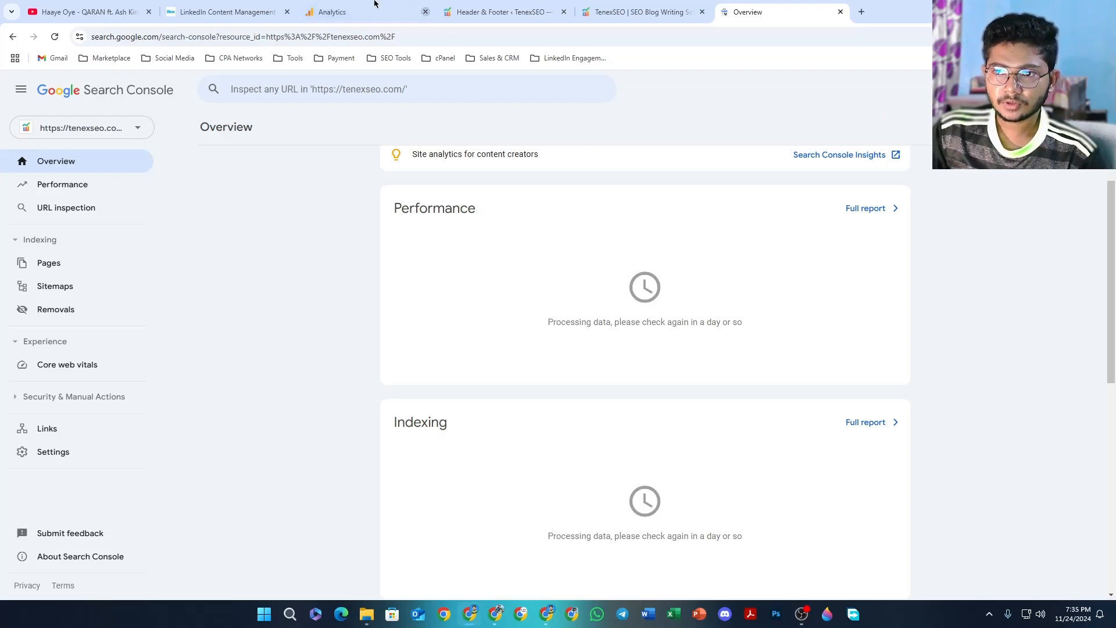
Switch to Google Analytics and start measuring to open the account creation form
left_click(348, 12)
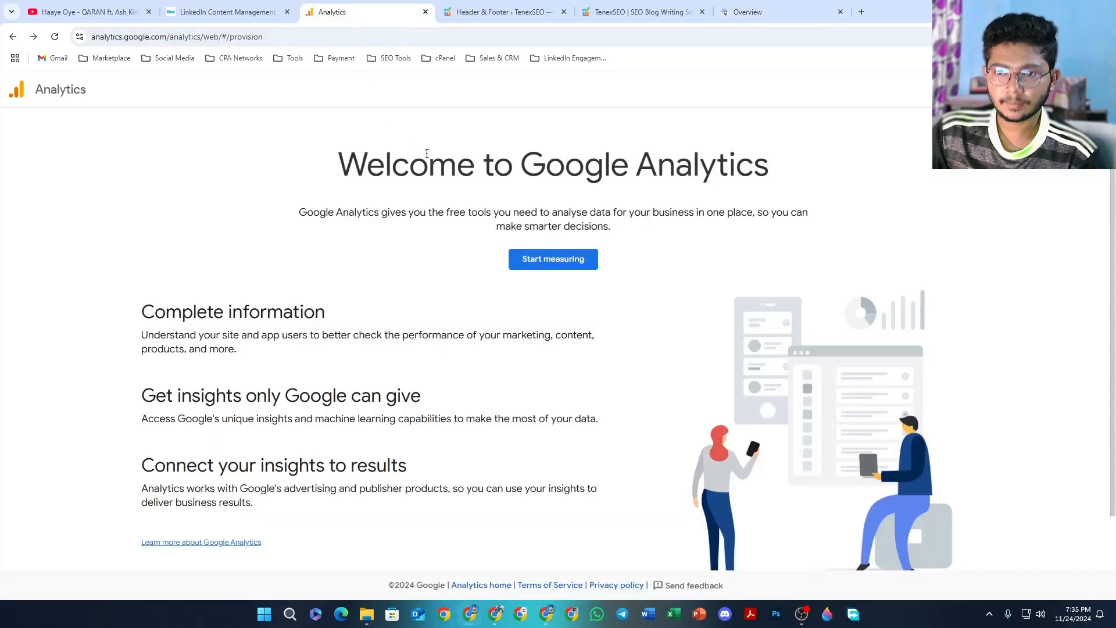
left_click_drag(290, 37, 88, 38)
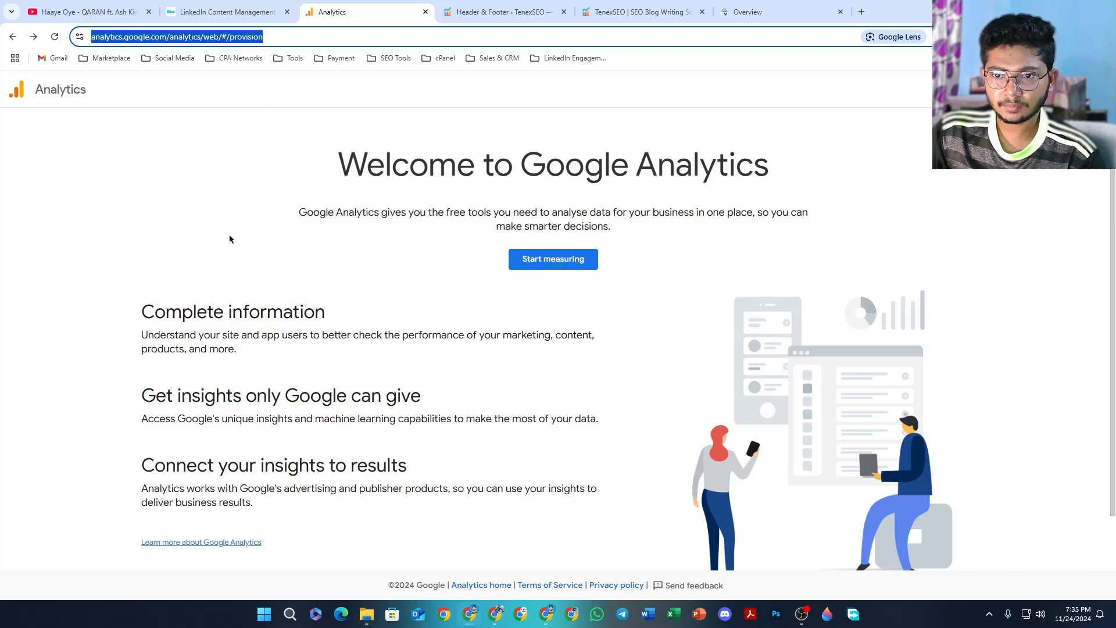
left_click(239, 212)
scroll(621, 252, "down", 1)
scroll(360, 150, "up", 1)
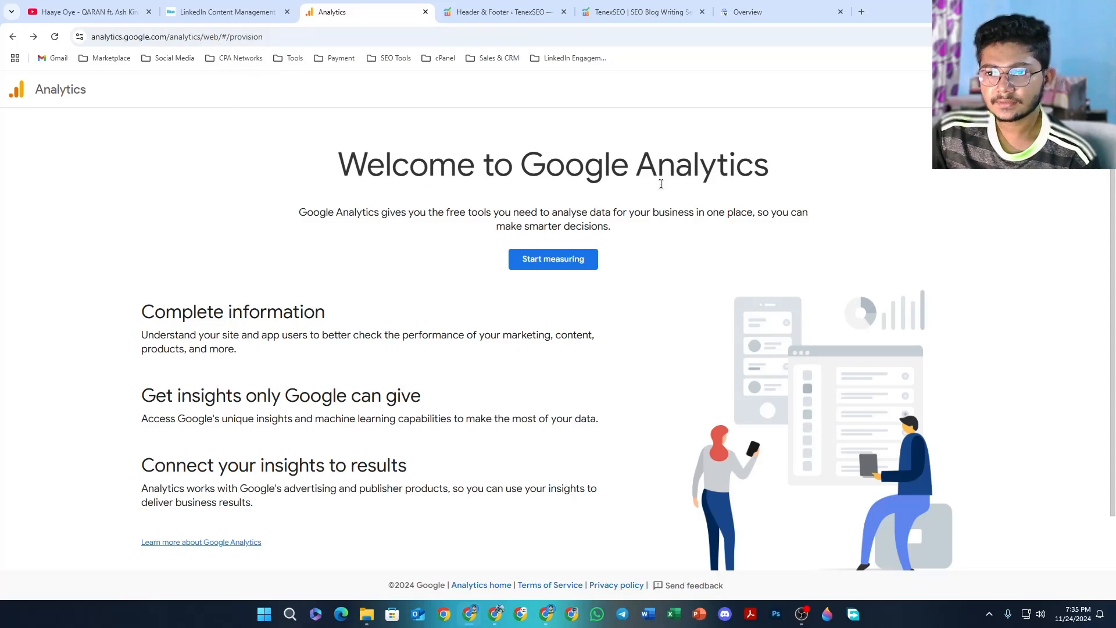
left_click(552, 259)
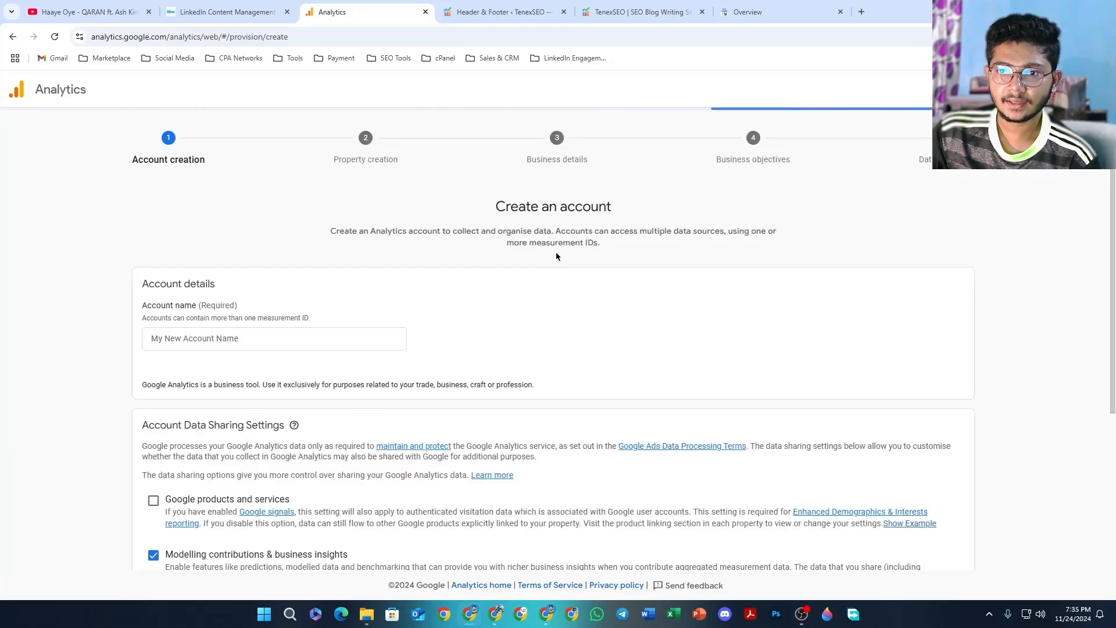
Fill in the Analytics account name with the owner's full name from the saved suggestions
scroll(108, 251, "down", 4)
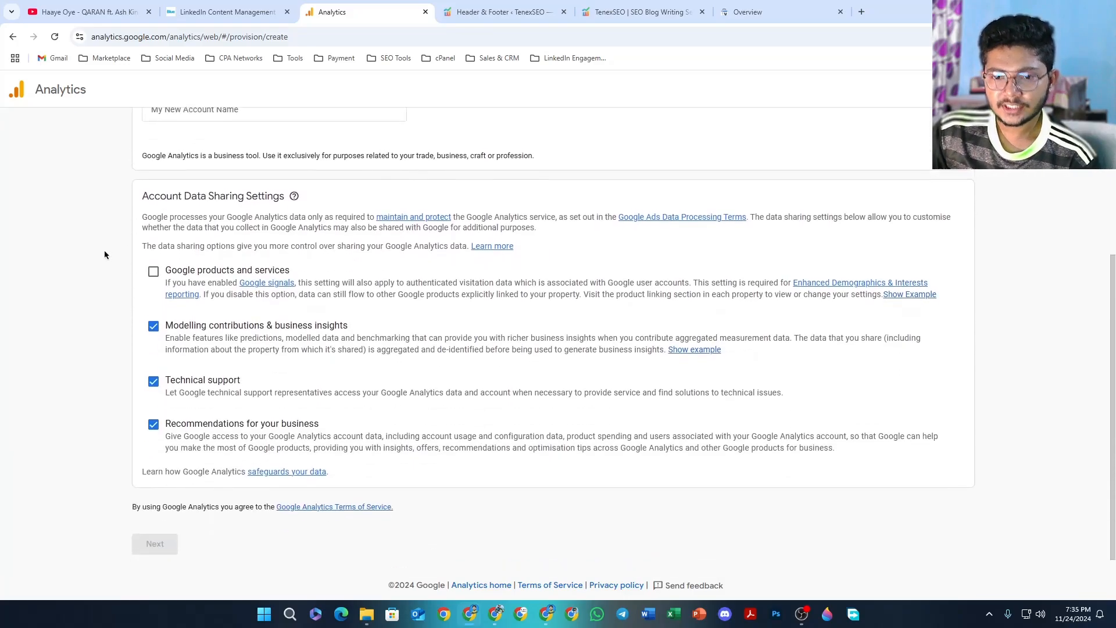
scroll(107, 251, "up", 4)
scroll(107, 251, "down", 1)
left_click_drag(139, 234, 231, 227)
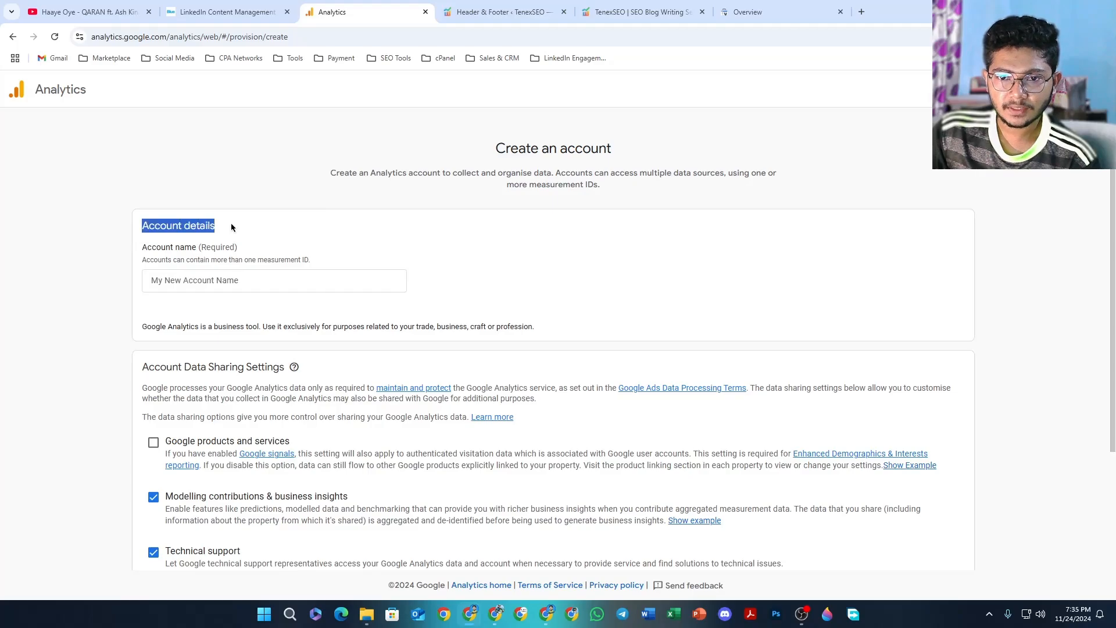
left_click(256, 226)
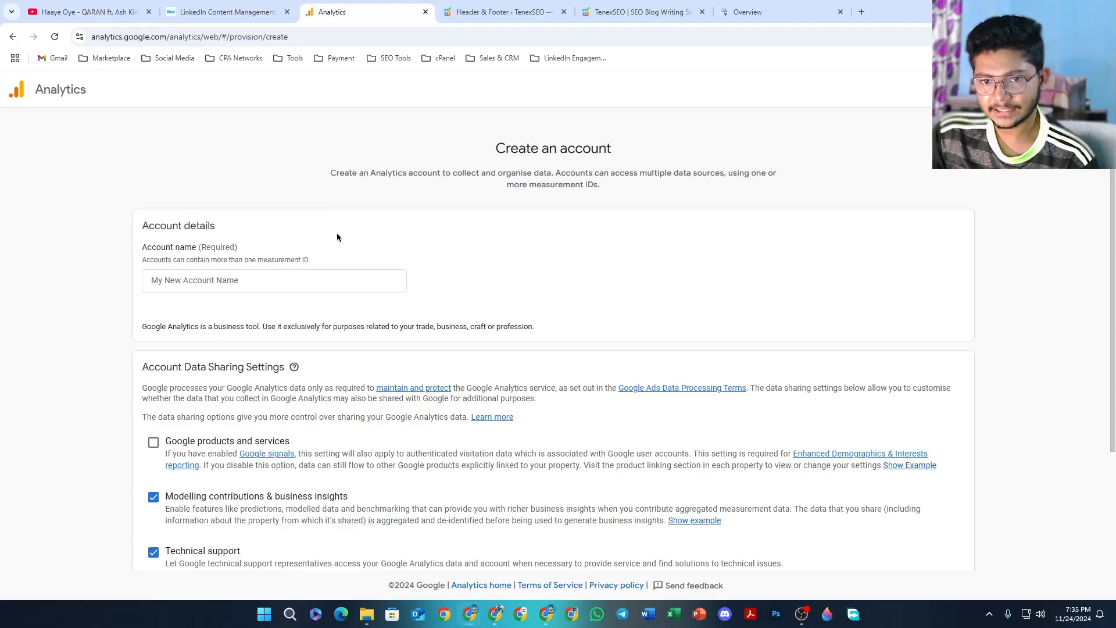
left_click(212, 281)
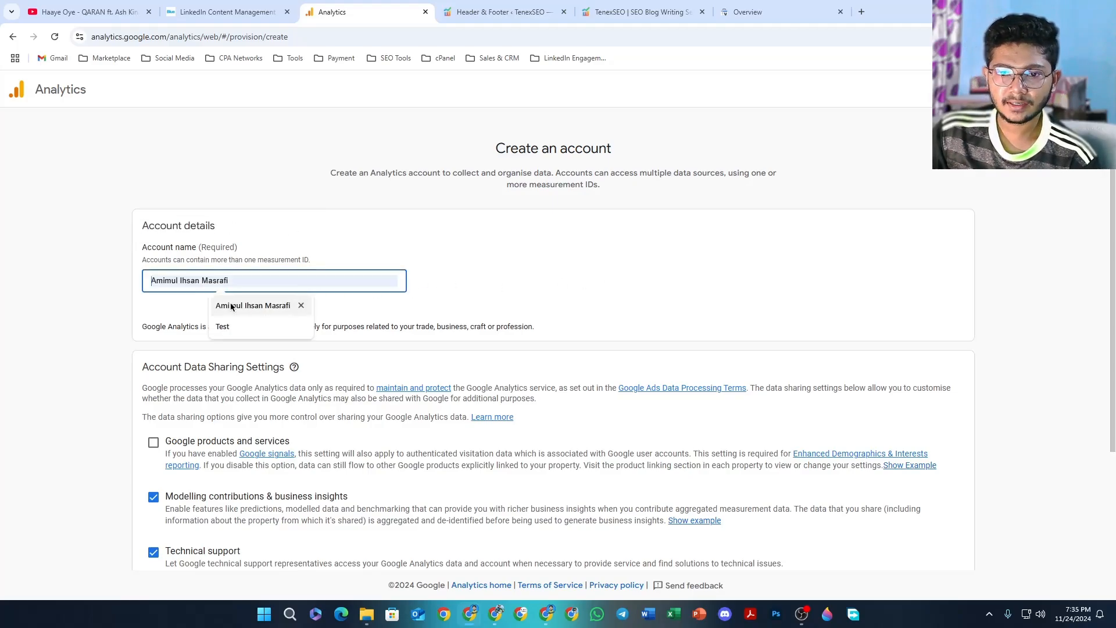
left_click(298, 304)
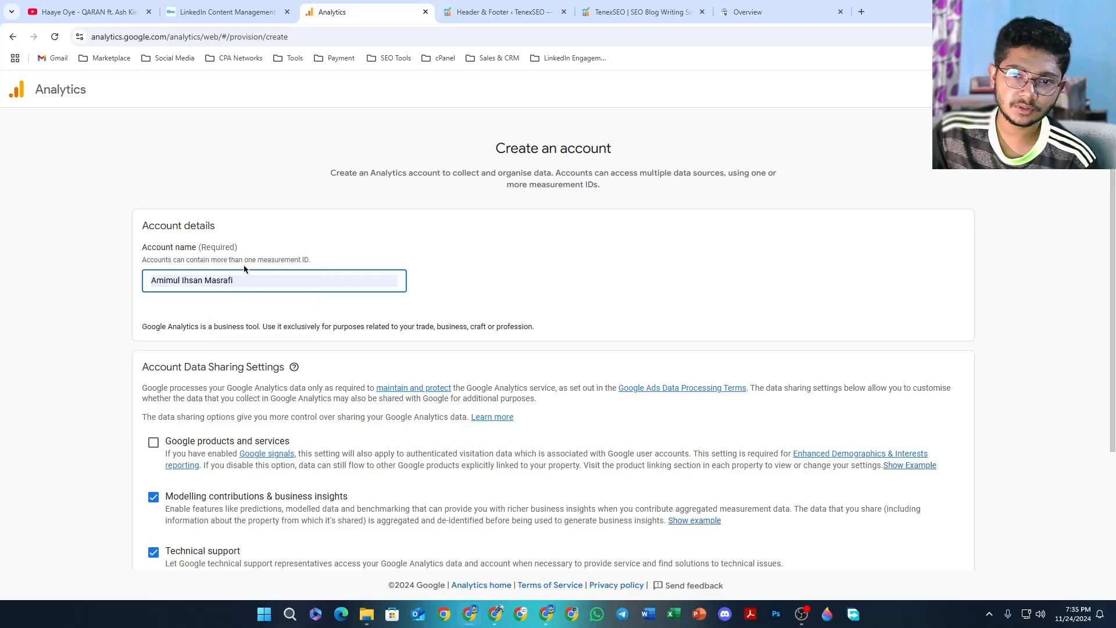
left_click(124, 265)
Review the account data sharing settings, keep the default selections and continue to property creation
scroll(116, 267, "down", 2)
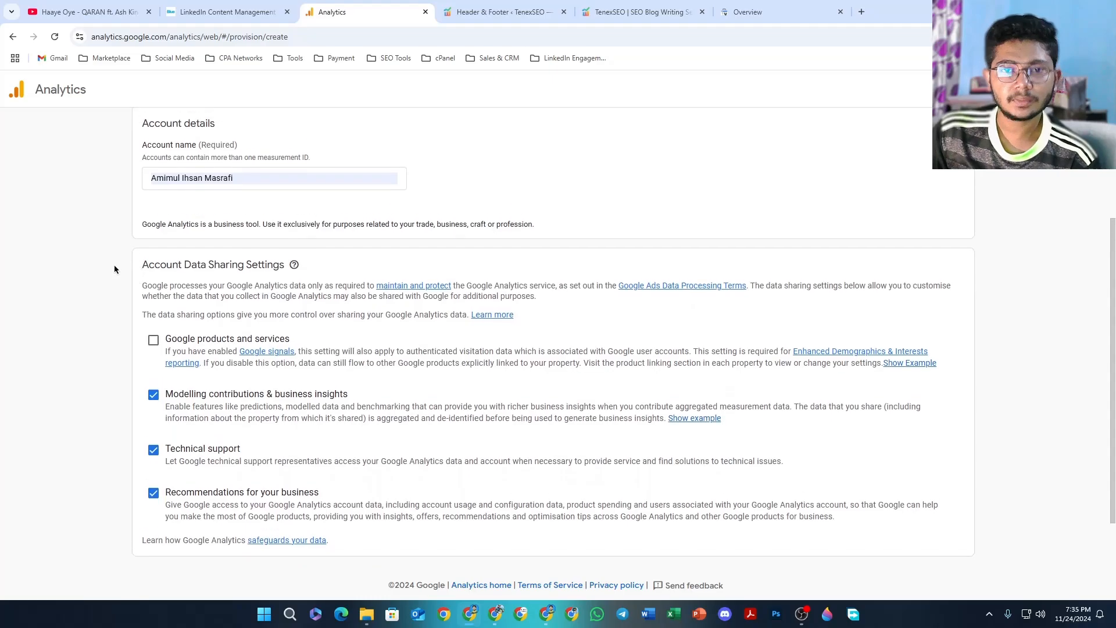
scroll(114, 268, "up", 2)
scroll(114, 269, "down", 3)
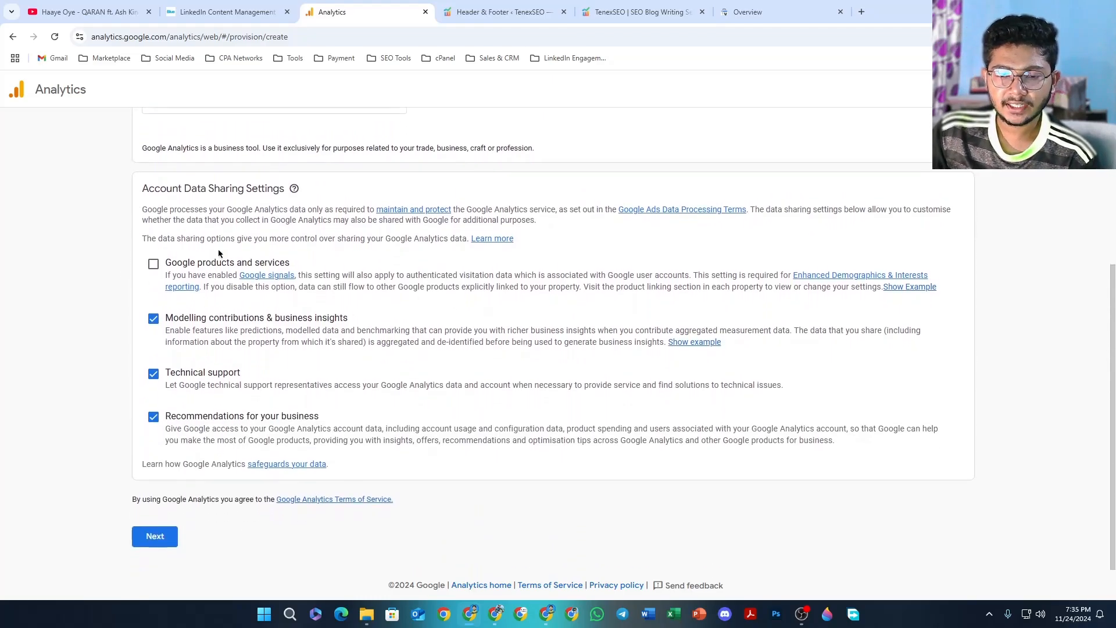
scroll(96, 319, "up", 3)
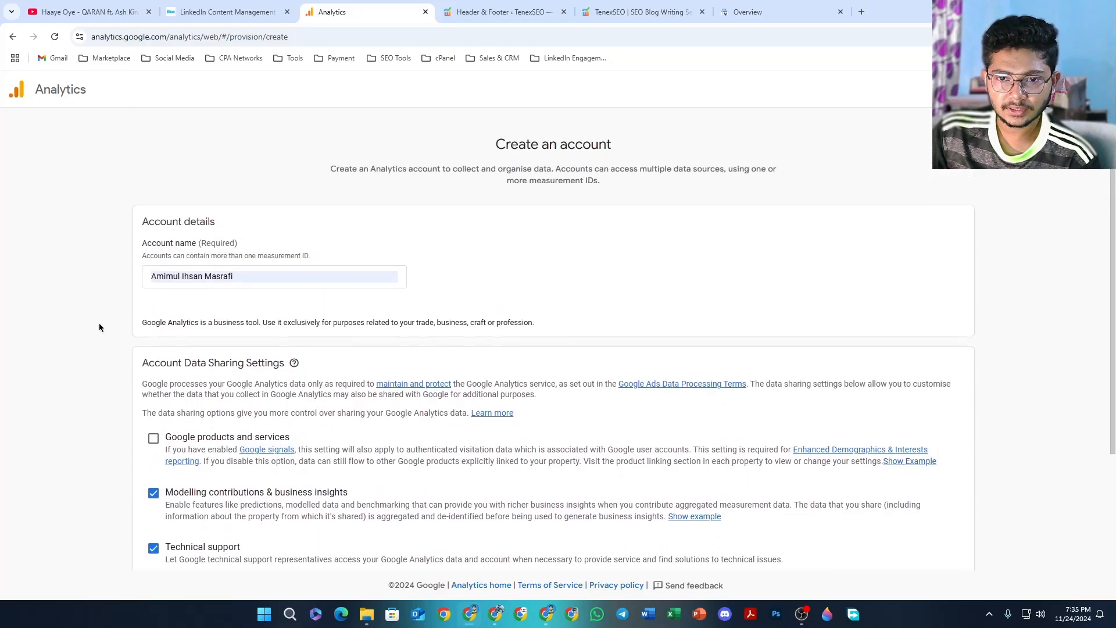
scroll(99, 324, "down", 3)
left_click(148, 533)
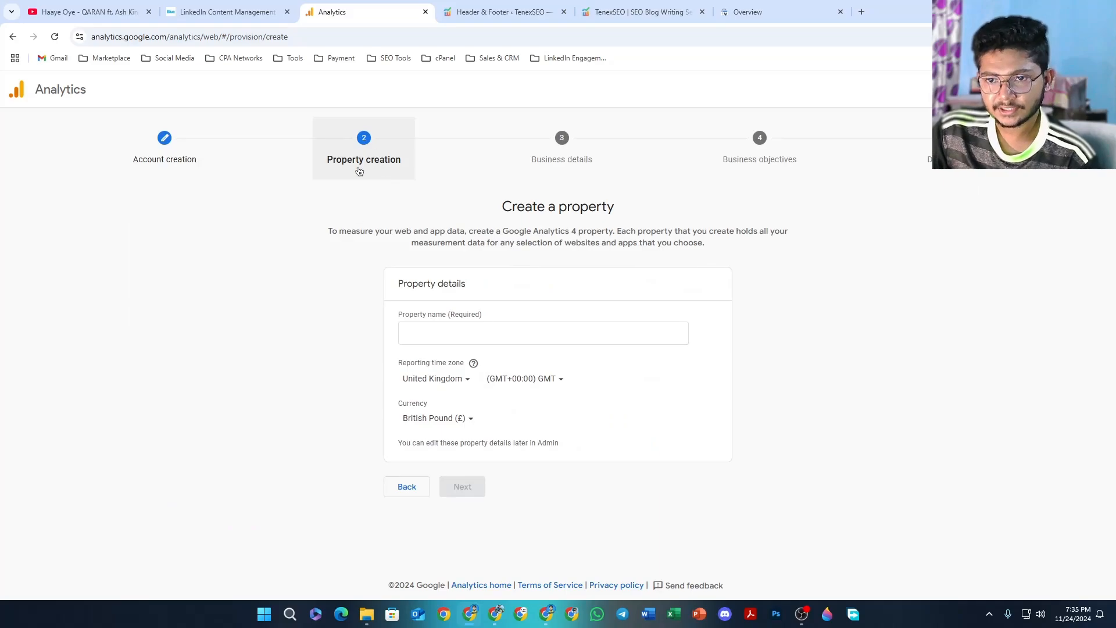
Name the Analytics property TenexSEO and set its reporting time zone country to Bangladesh
left_click(472, 327)
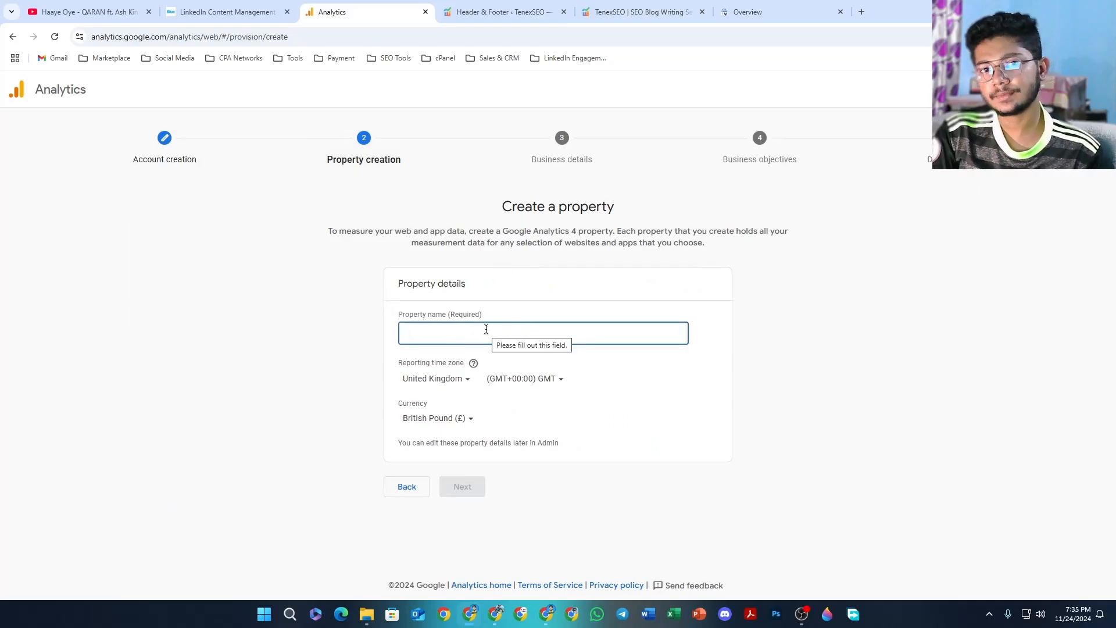
type("TenexSEO")
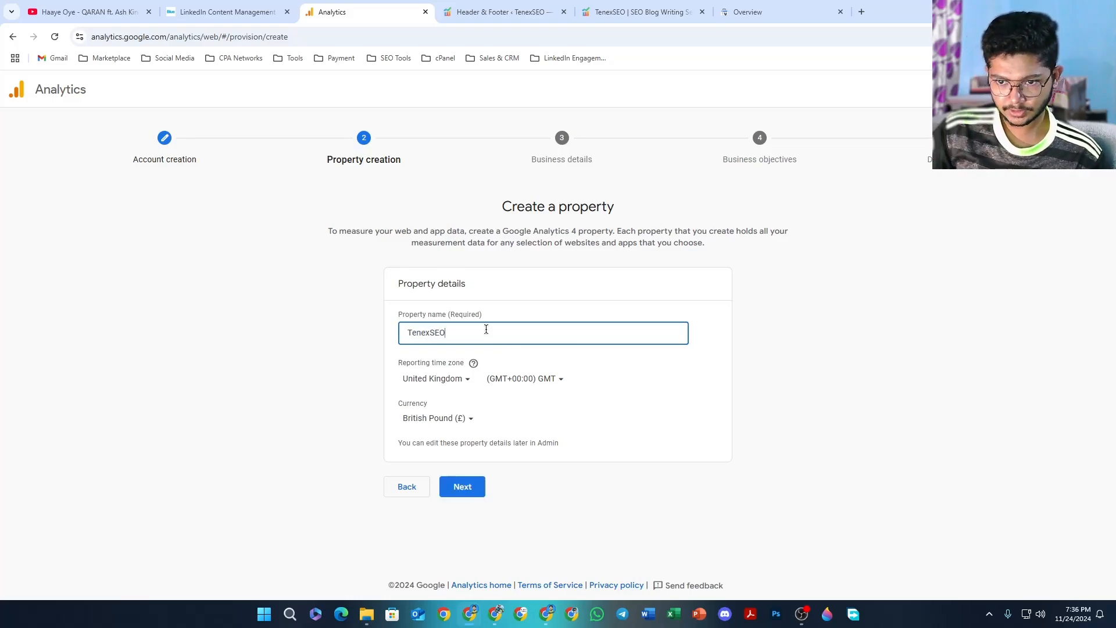
left_click(434, 378)
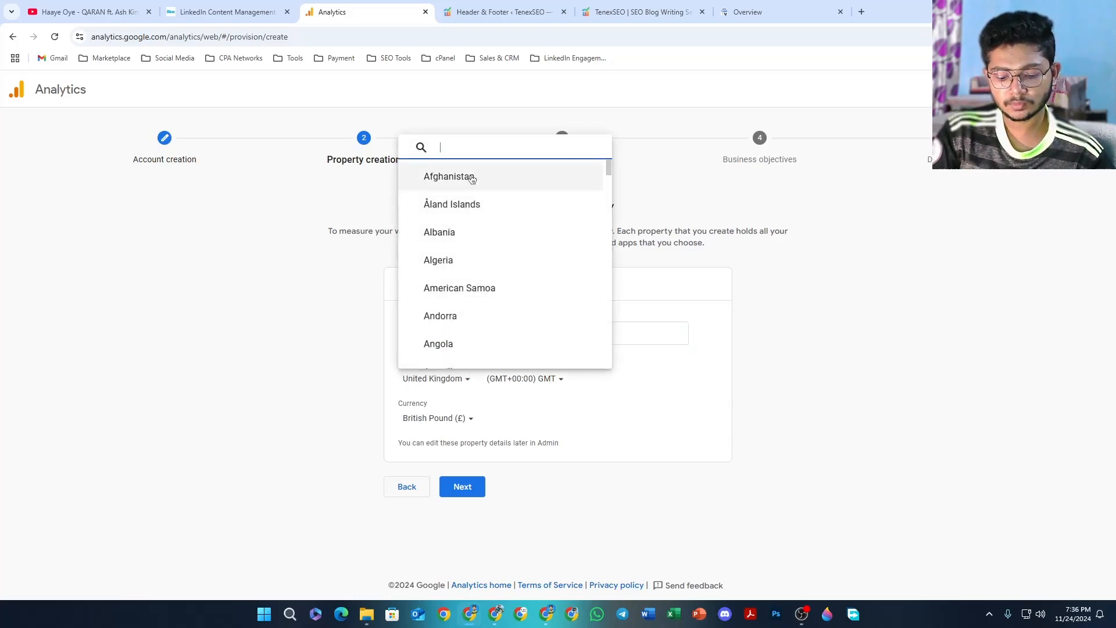
type("banglad")
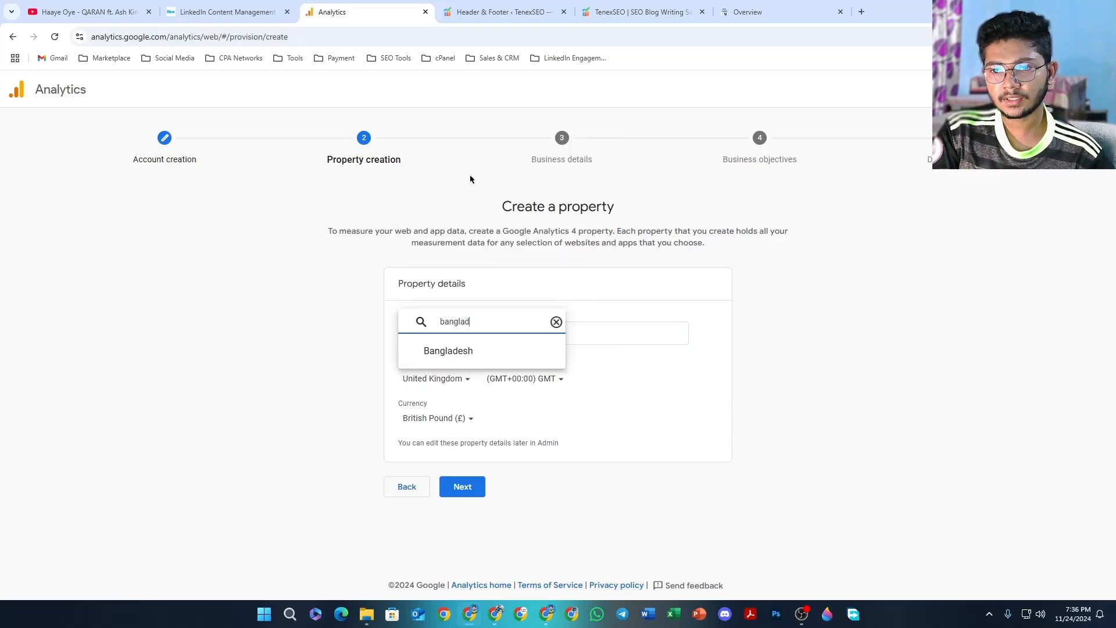
left_click(451, 349)
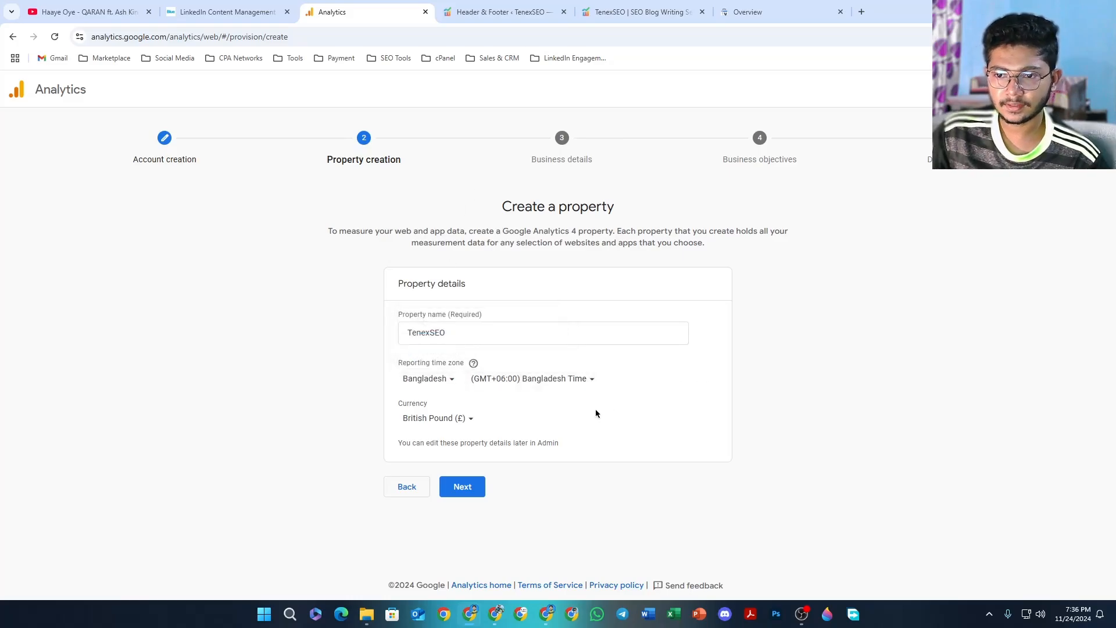
Set the property's currency to US Dollar ($) and continue to the business details
left_click(444, 418)
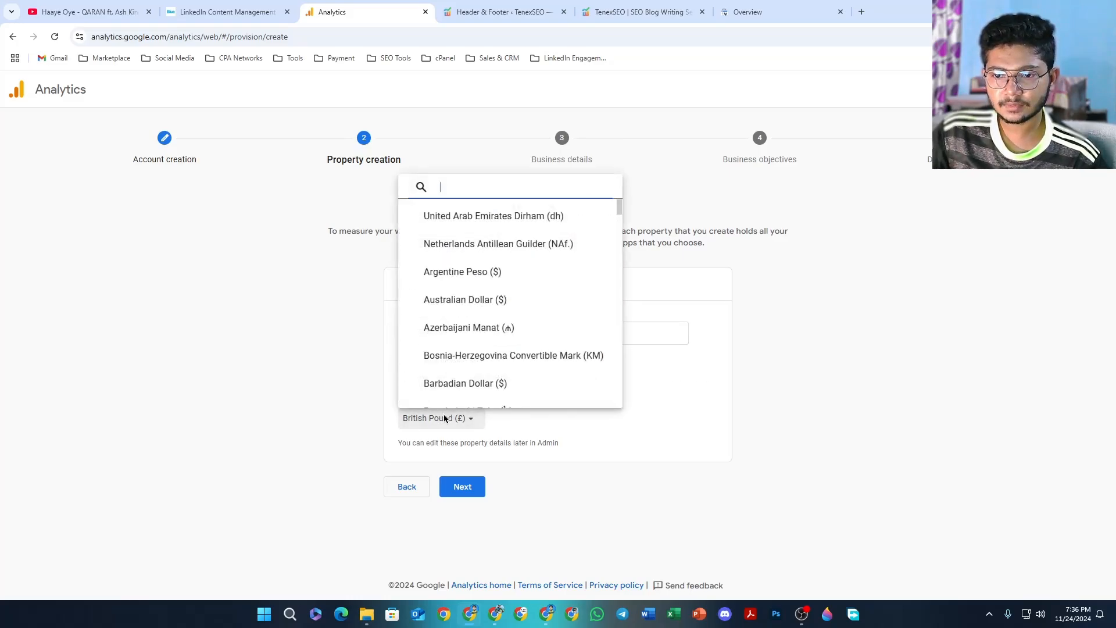
scroll(472, 293, "down", 2)
scroll(482, 343, "up", 2)
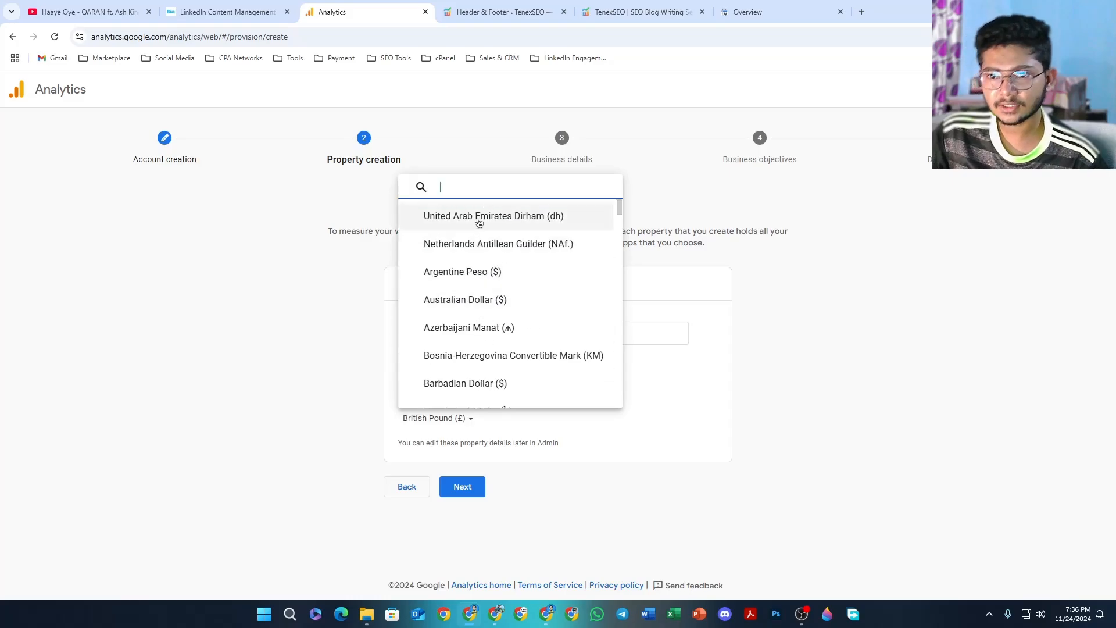
type("us")
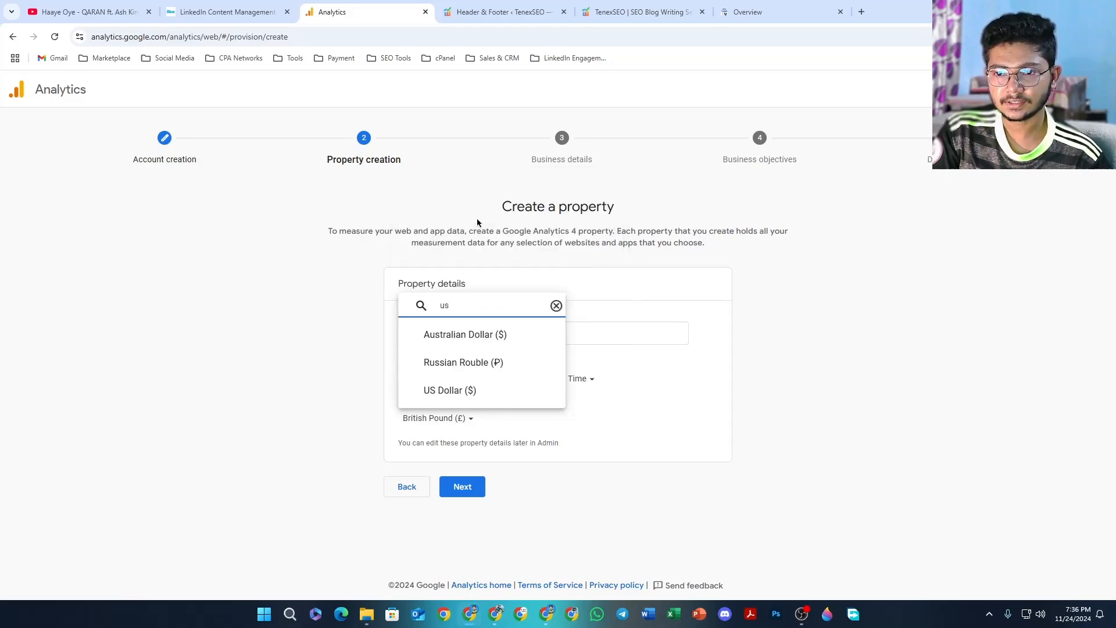
left_click(447, 390)
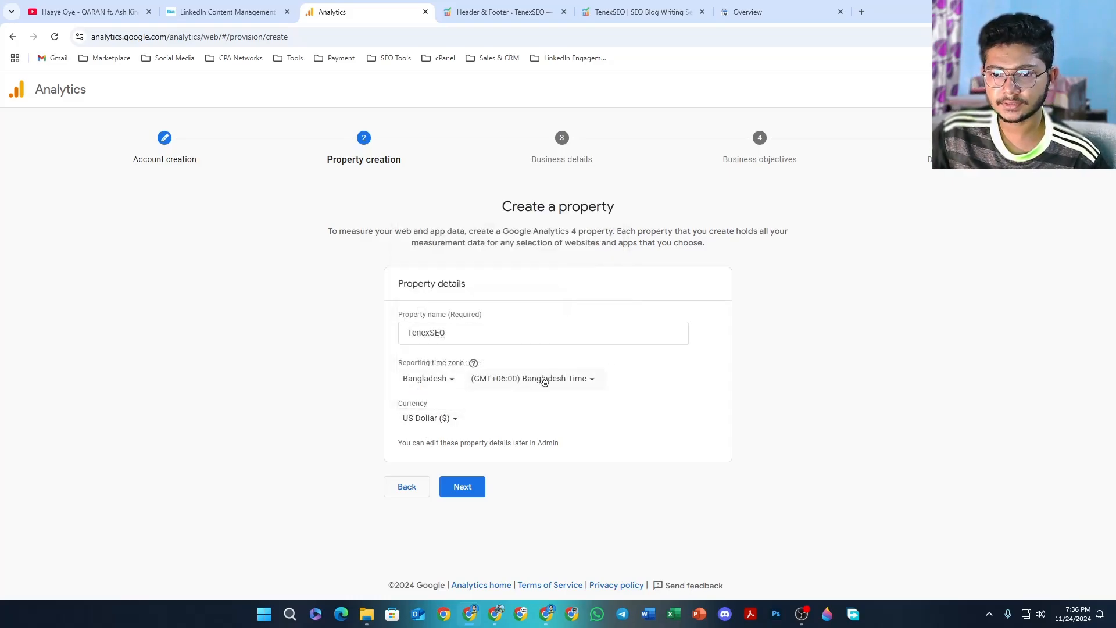
left_click(467, 489)
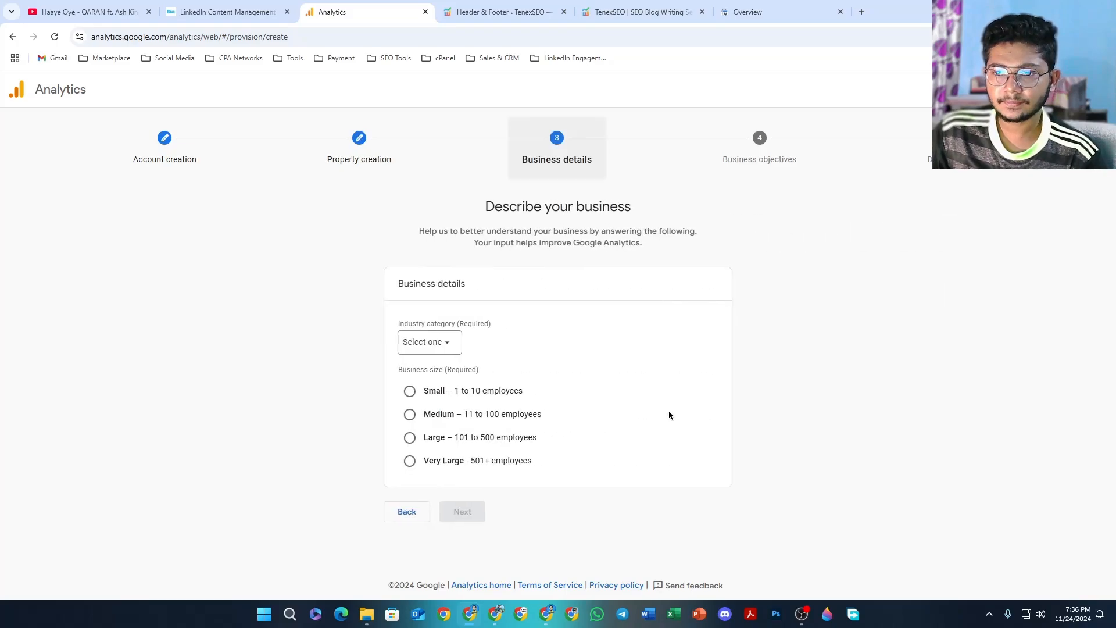
Look through the industry categories, try a search for "mar", and set the industry category to Other business activity
left_click(451, 343)
scroll(468, 431, "down", 4)
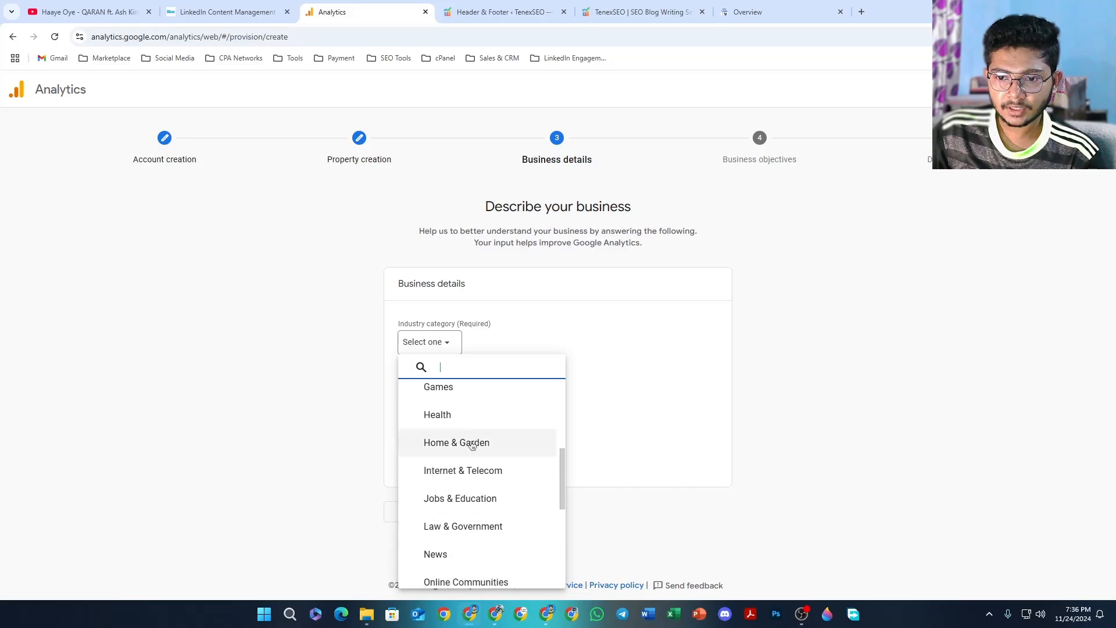
scroll(472, 445, "down", 5)
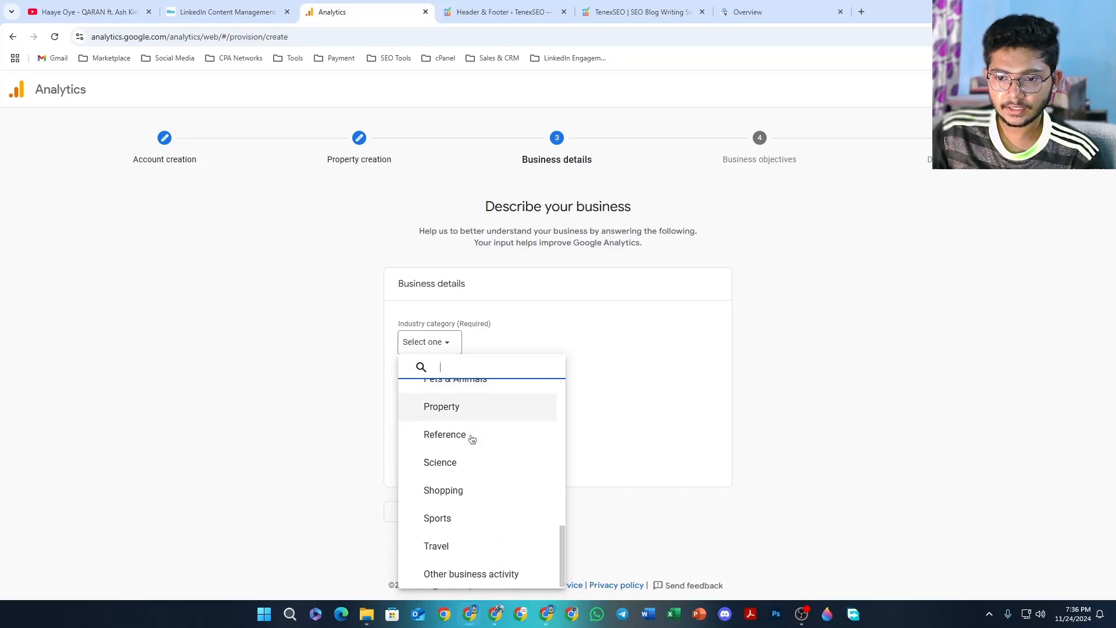
scroll(471, 439, "up", 4)
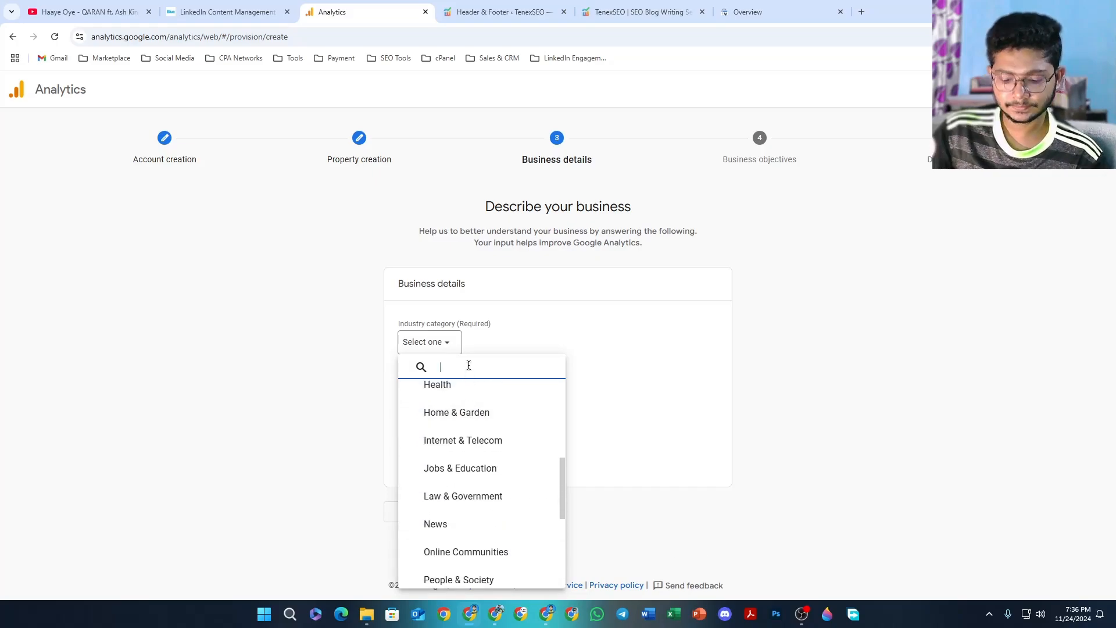
type("mar")
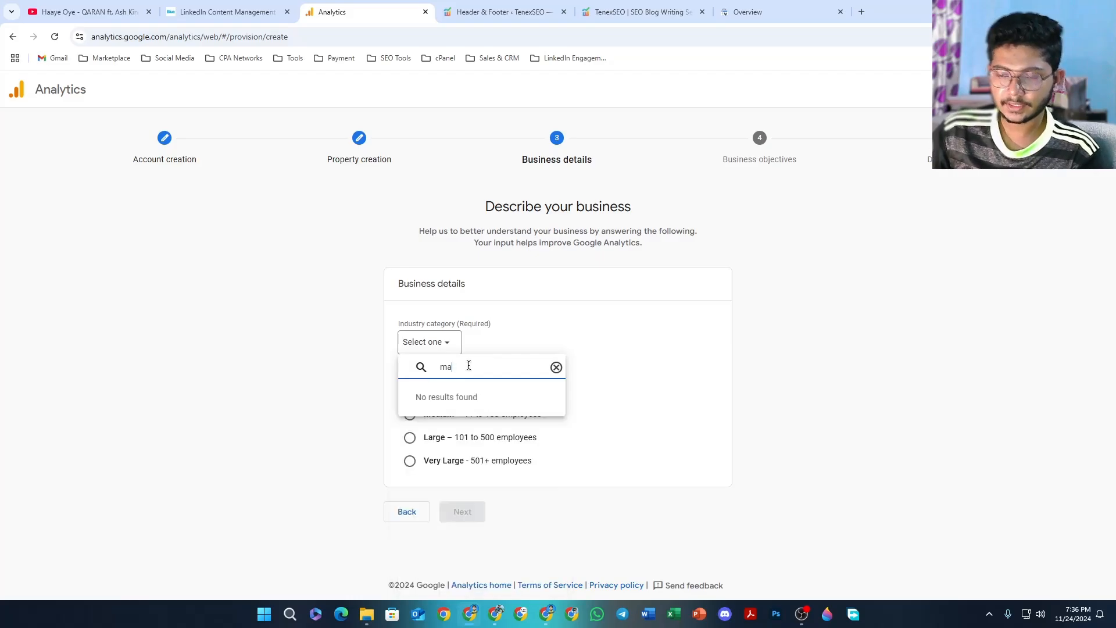
key("BackSpace")
key("BackSpace")
scroll(475, 442, "down", 6)
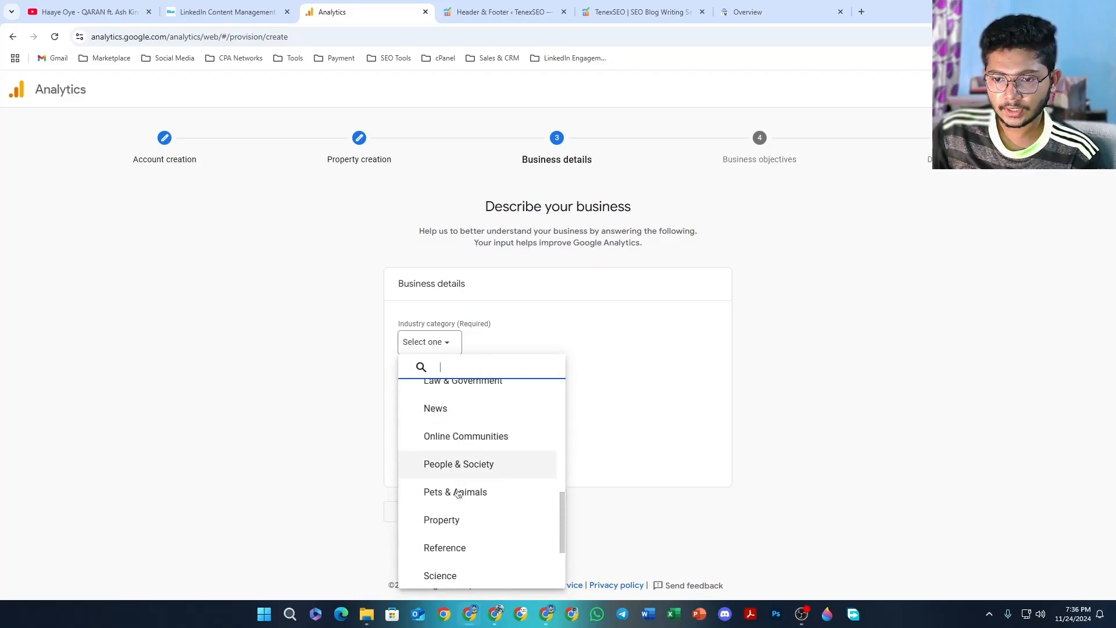
scroll(457, 492, "down", 2)
scroll(460, 491, "up", 3)
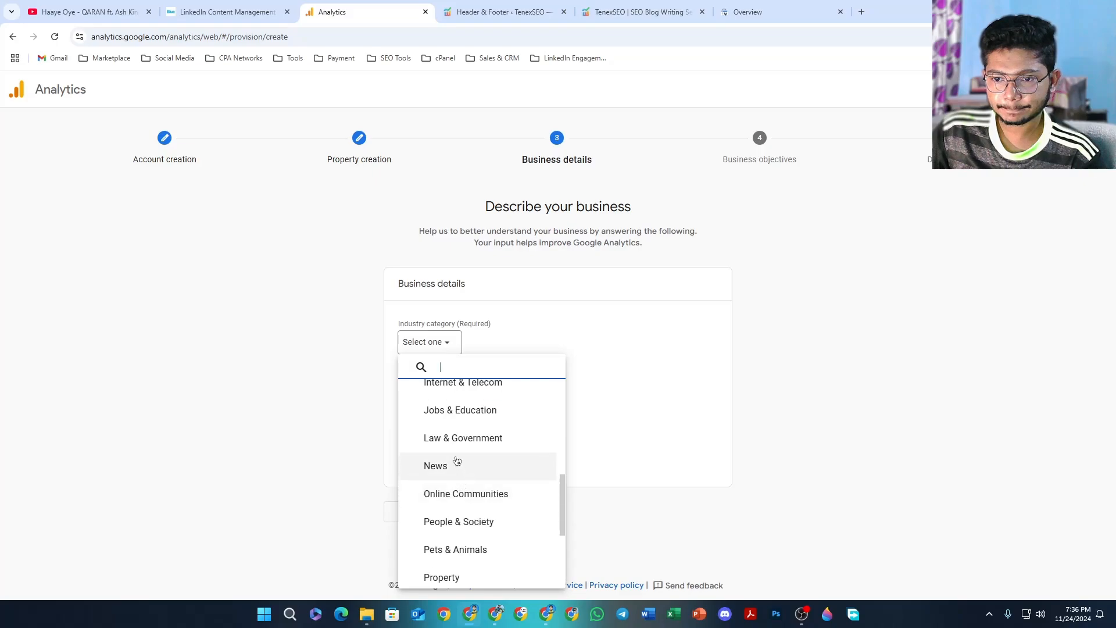
scroll(457, 461, "down", 3)
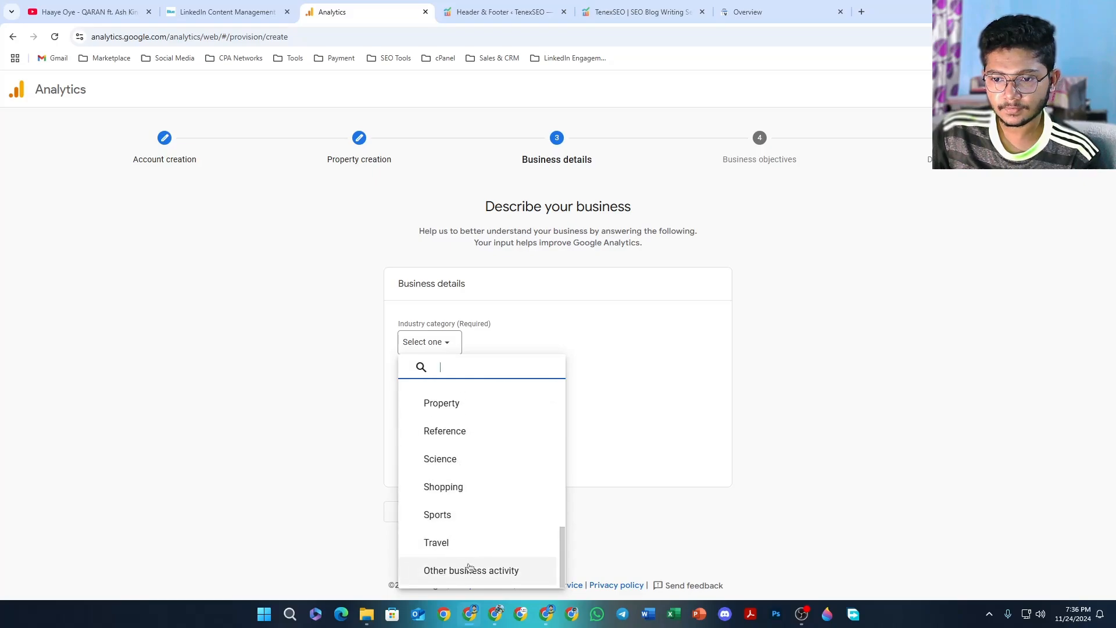
scroll(461, 469, "up", 8)
scroll(462, 473, "down", 5)
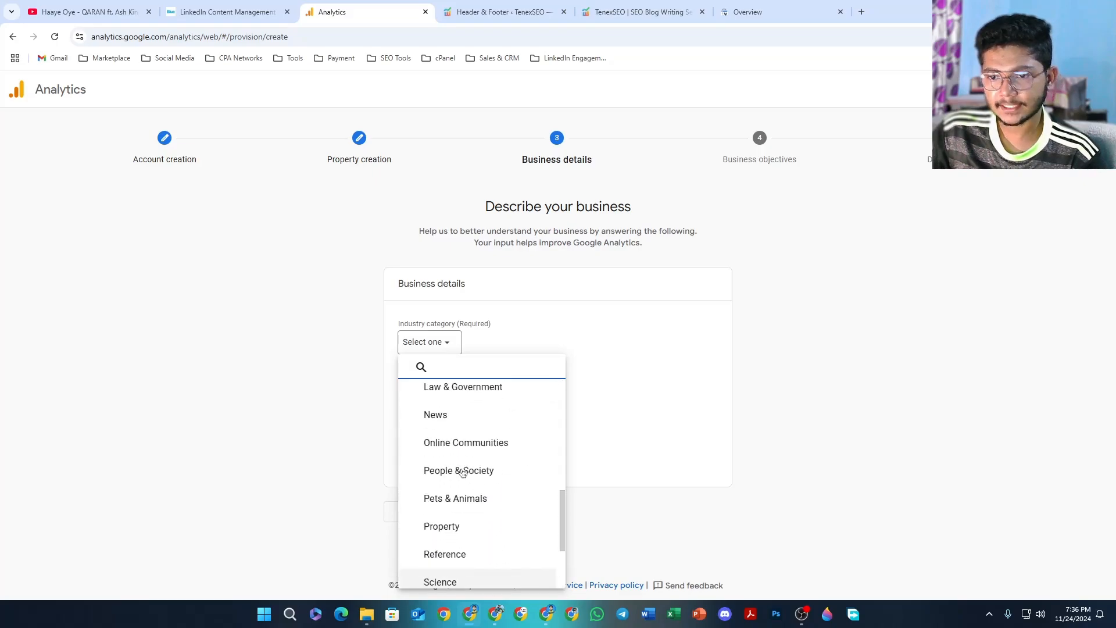
scroll(463, 473, "down", 3)
left_click(469, 568)
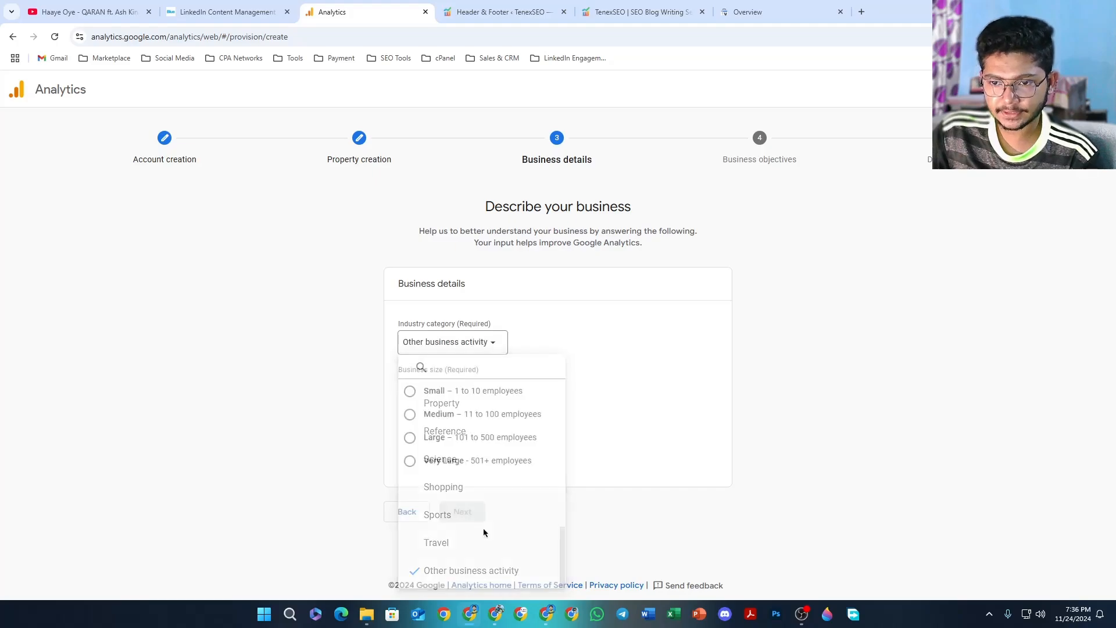
Review the remaining industry categories for a closer match and leave the current selection in place
left_click(471, 345)
scroll(459, 453, "down", 3)
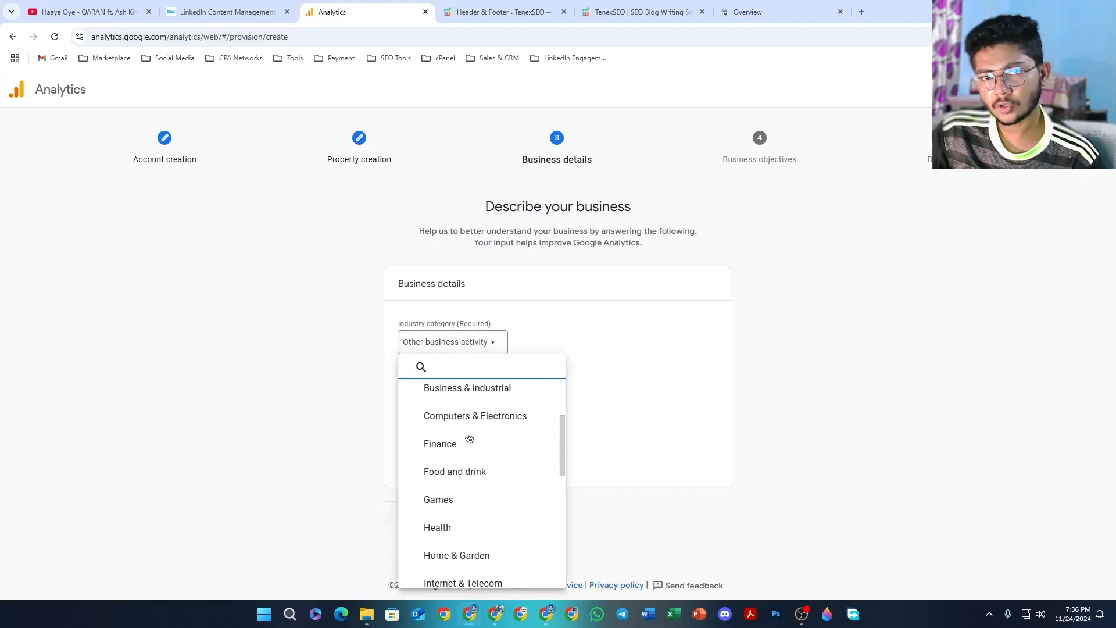
scroll(468, 441, "down", 4)
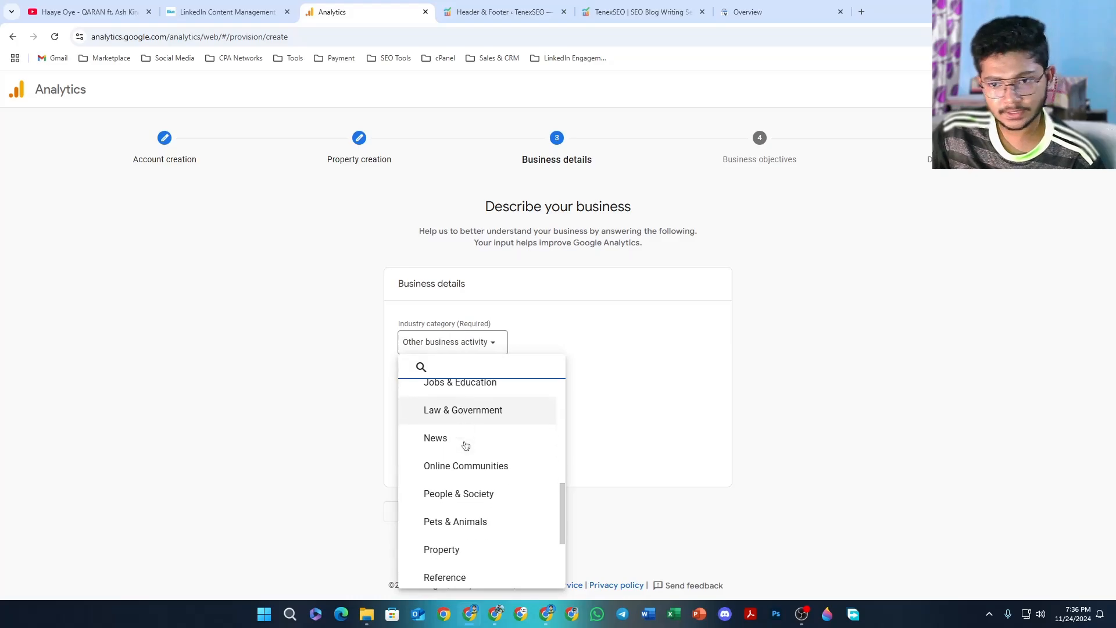
scroll(468, 430, "down", 2)
scroll(482, 433, "down", 3)
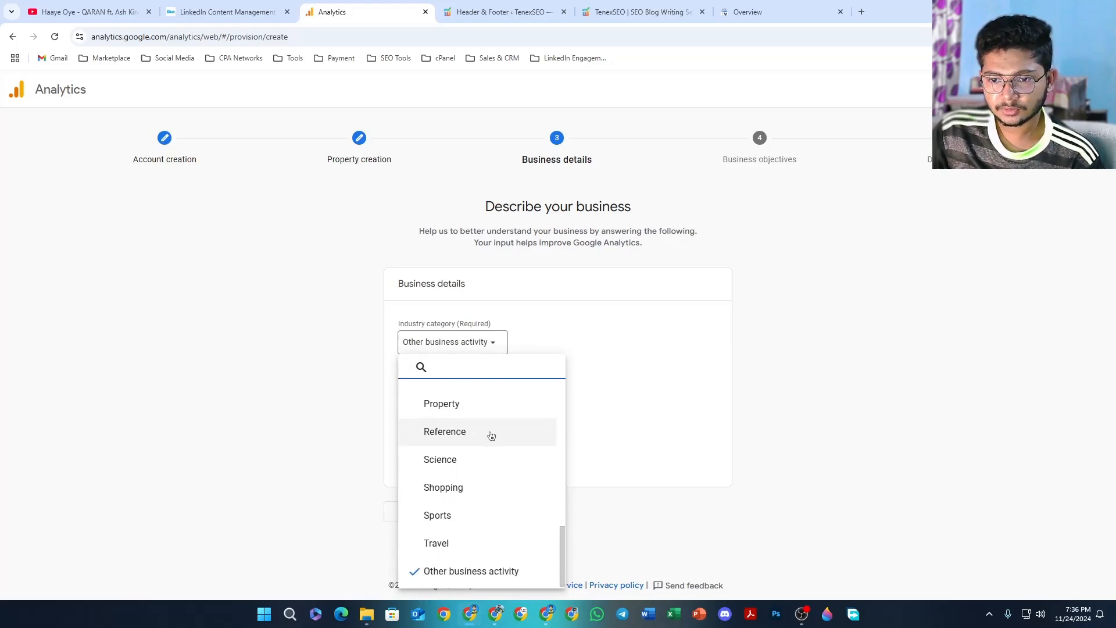
left_click(559, 347)
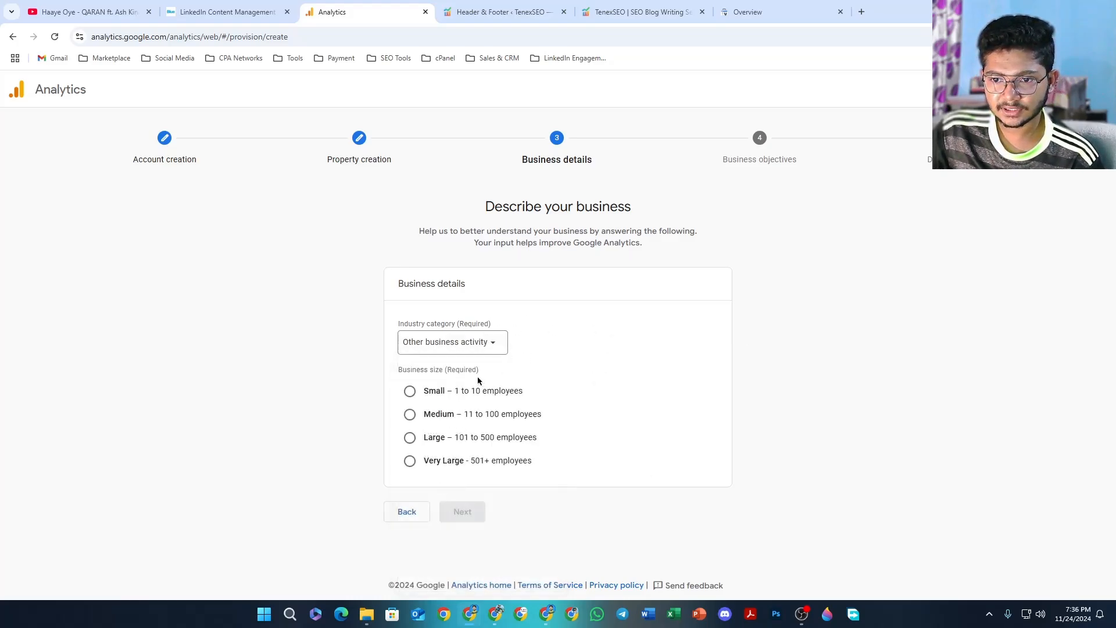
left_click(480, 343)
scroll(465, 426, "down", 10)
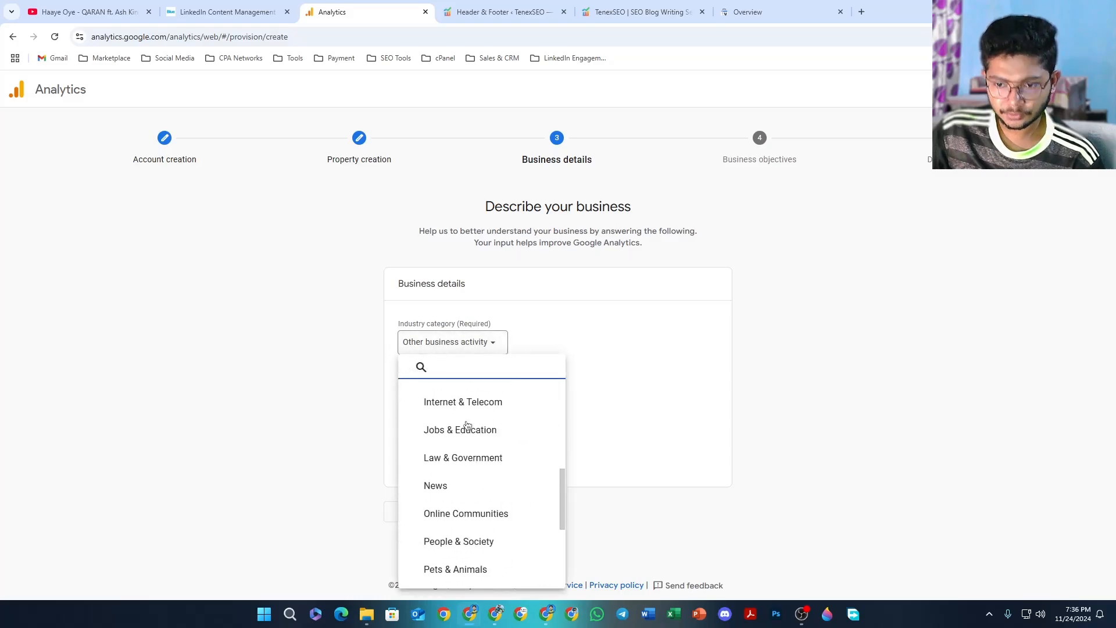
scroll(468, 427, "up", 10)
left_click(370, 374)
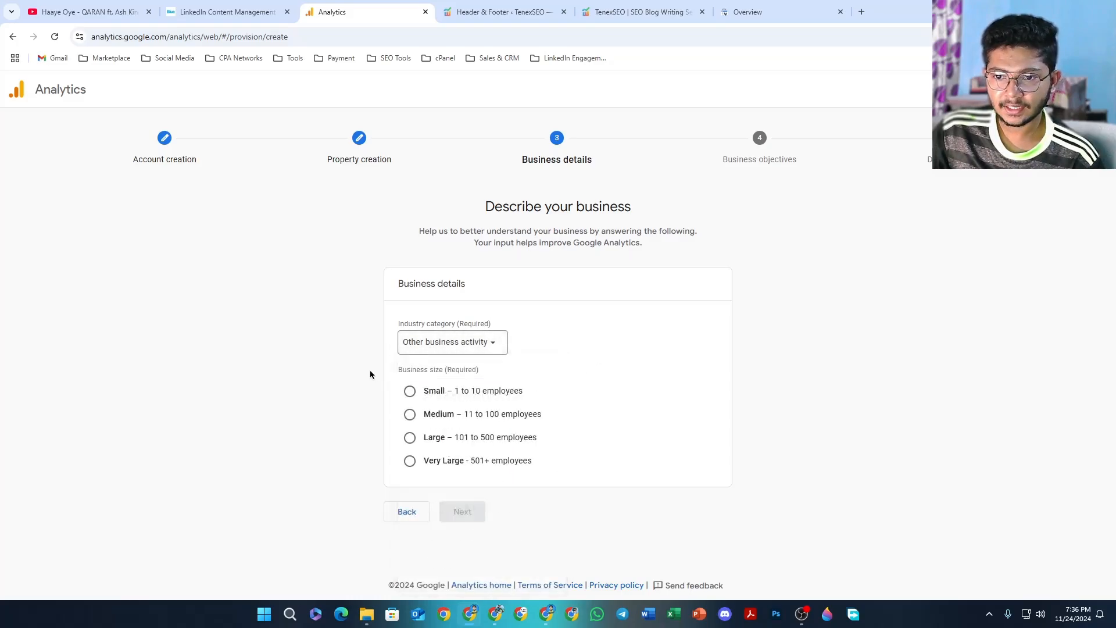
Set the business size to Small – 1 to 10 employees and continue to the business objectives
left_click(410, 392)
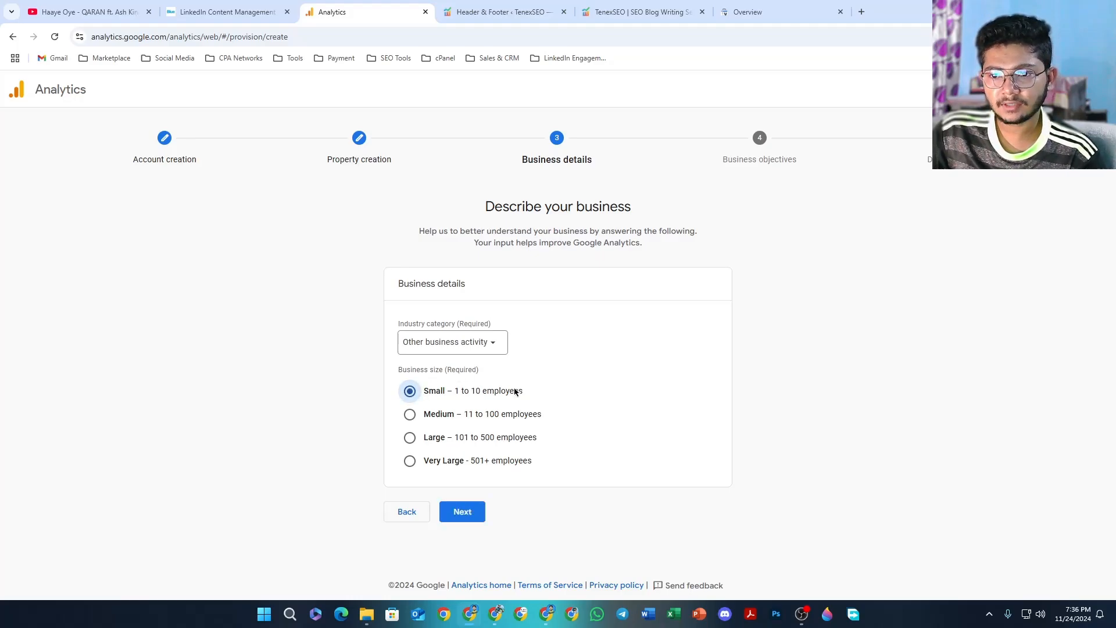
left_click(460, 505)
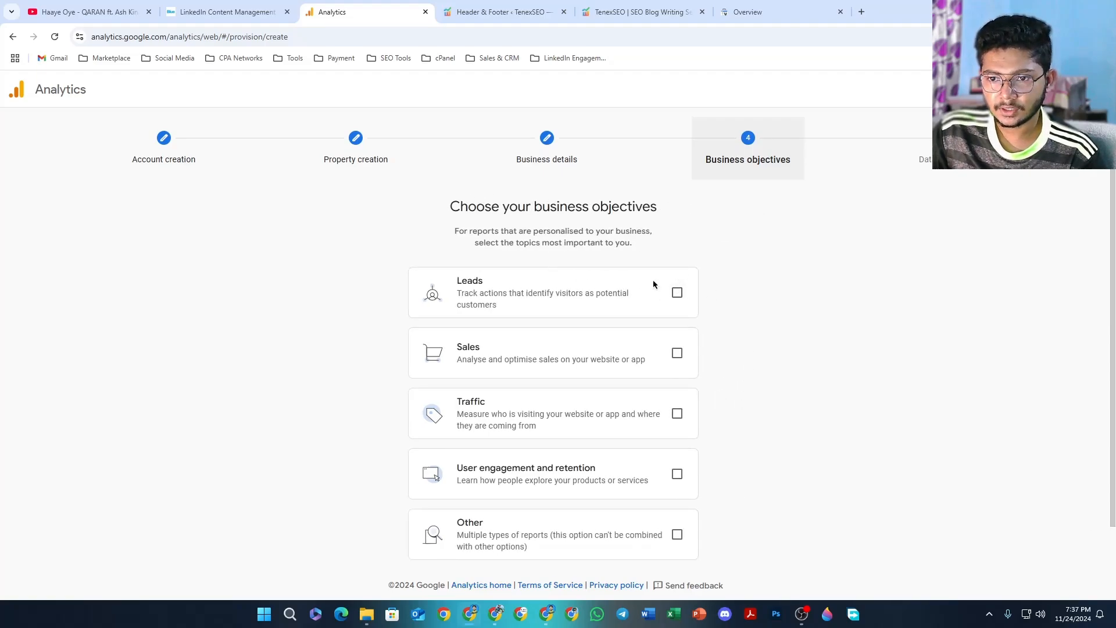
Select Leads, Traffic, and User engagement and retention as the business objectives and create the property
left_click(677, 293)
scroll(723, 312, "down", 1)
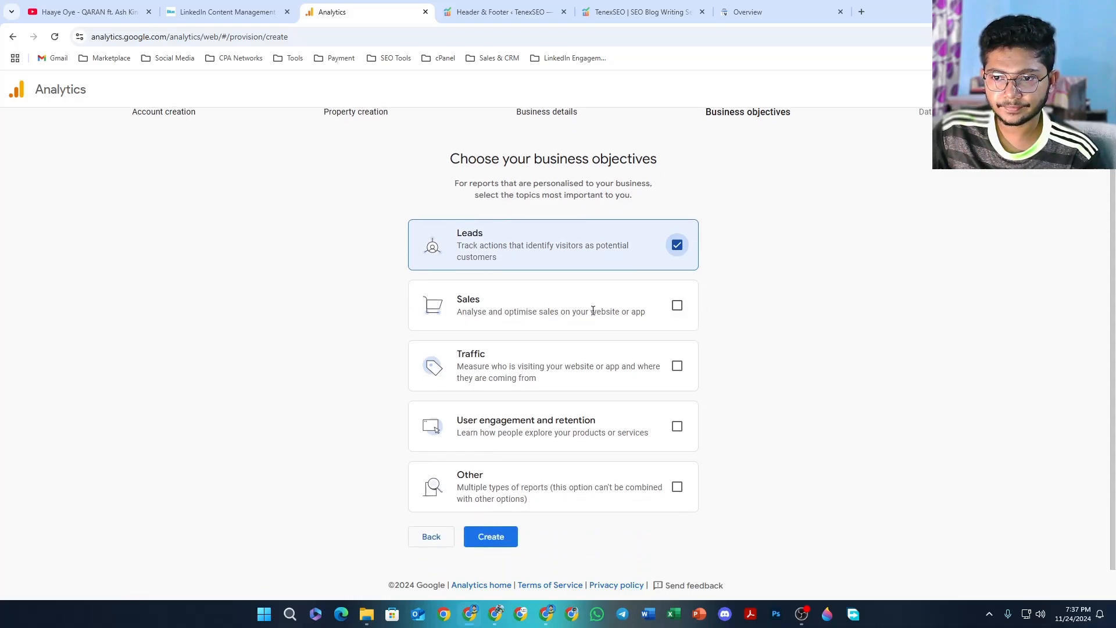
left_click(677, 366)
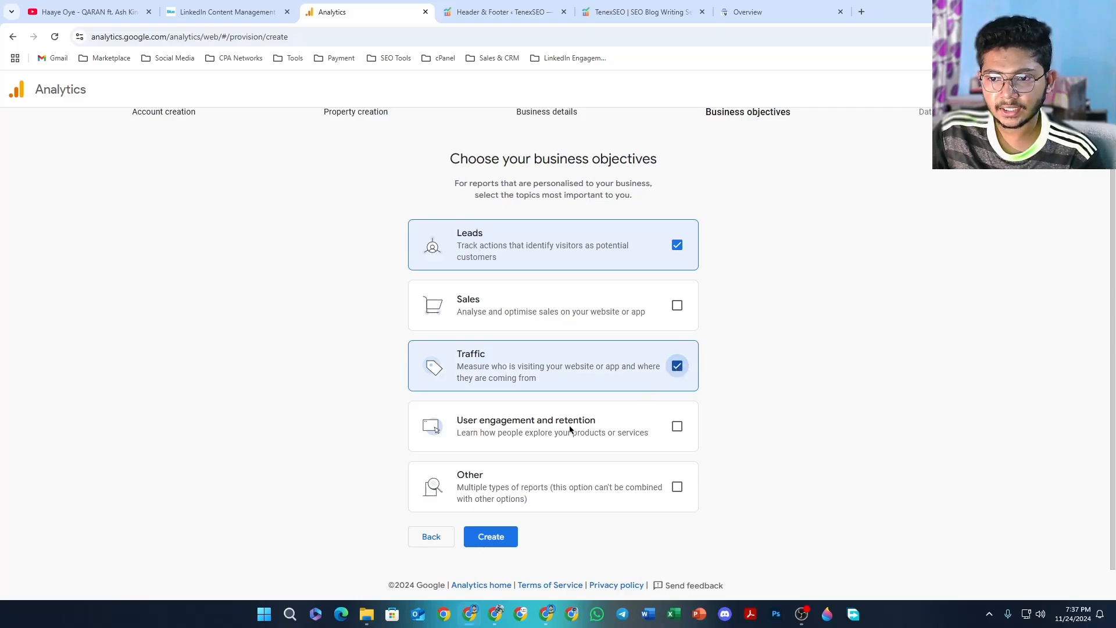
left_click(677, 426)
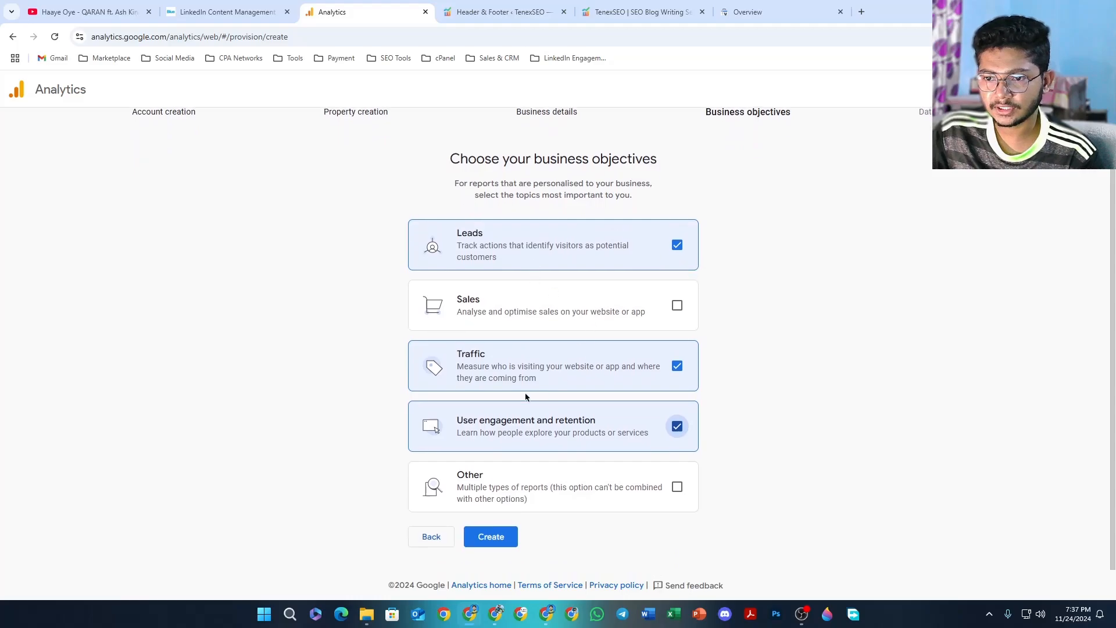
left_click(500, 539)
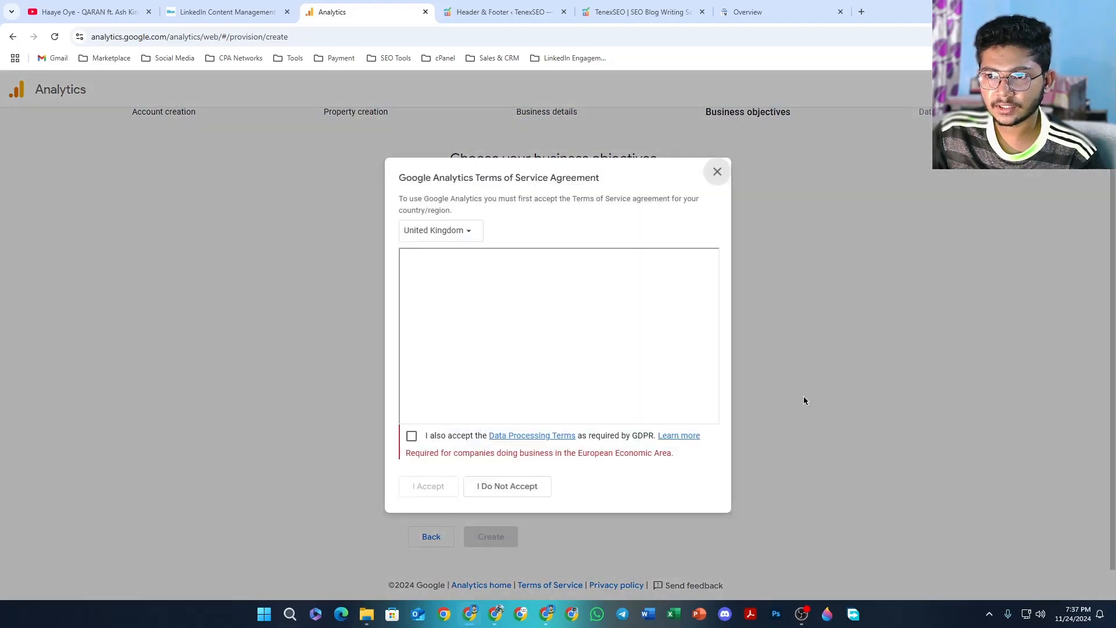
Set the Terms of Service country to Bangladesh, then accept the Data Processing Terms and the agreement
scroll(560, 291, "down", 3)
scroll(558, 288, "up", 3)
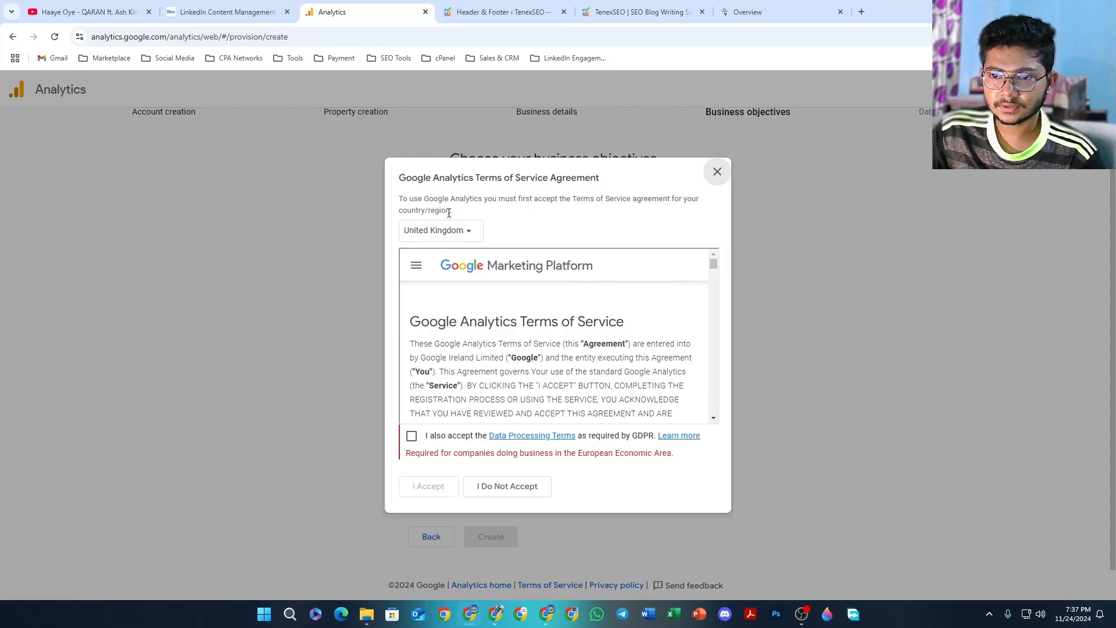
left_click(474, 232)
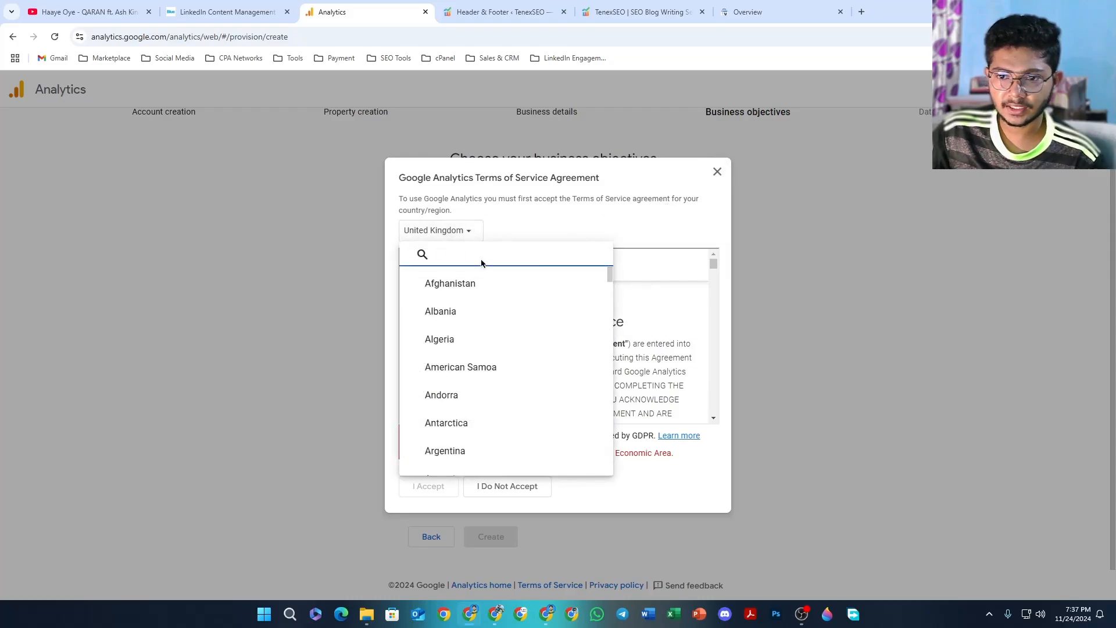
type("ban")
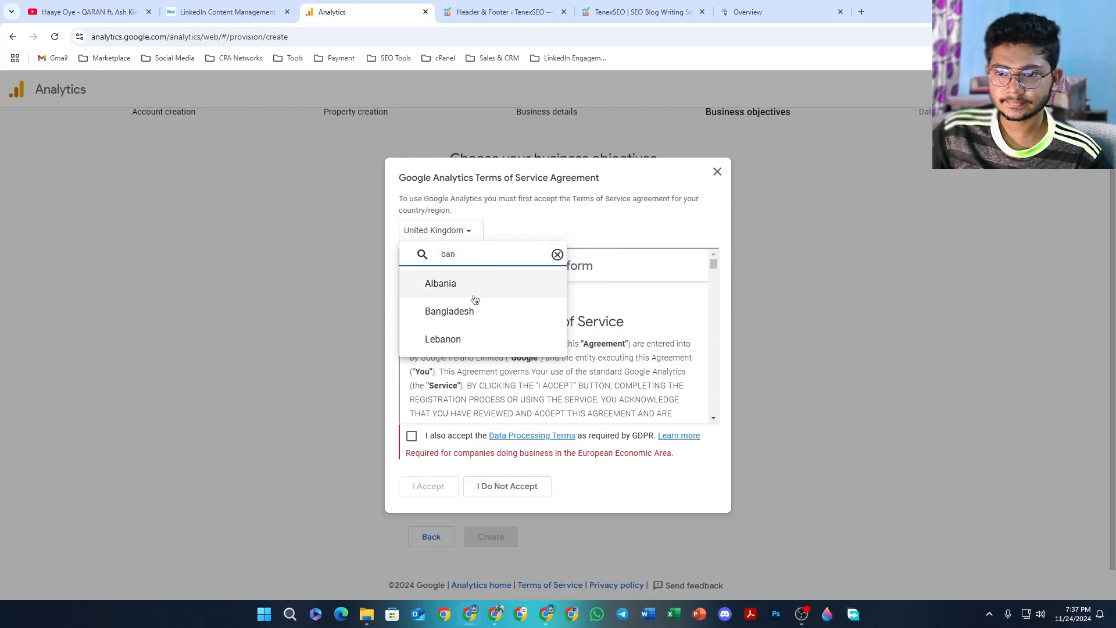
left_click(492, 310)
left_click(405, 442)
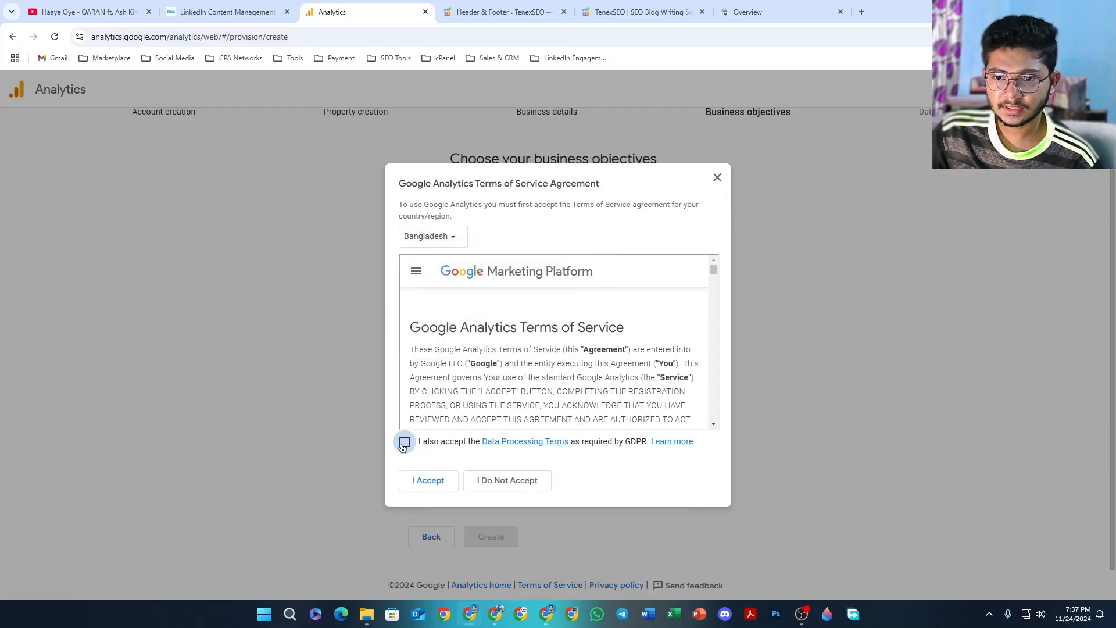
left_click(421, 487)
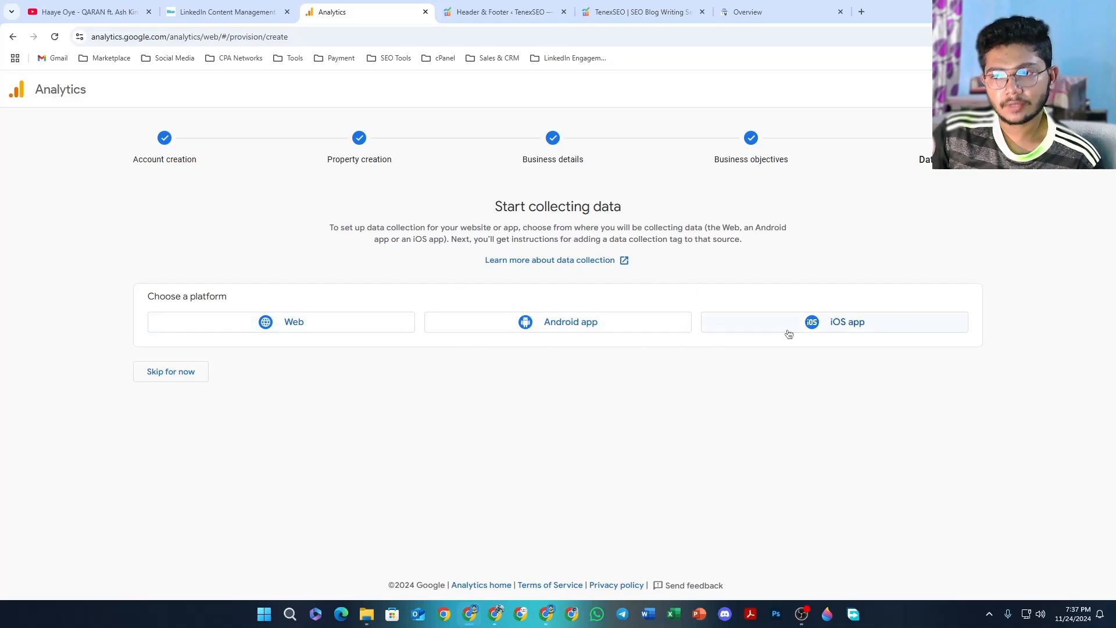
left_click(282, 323)
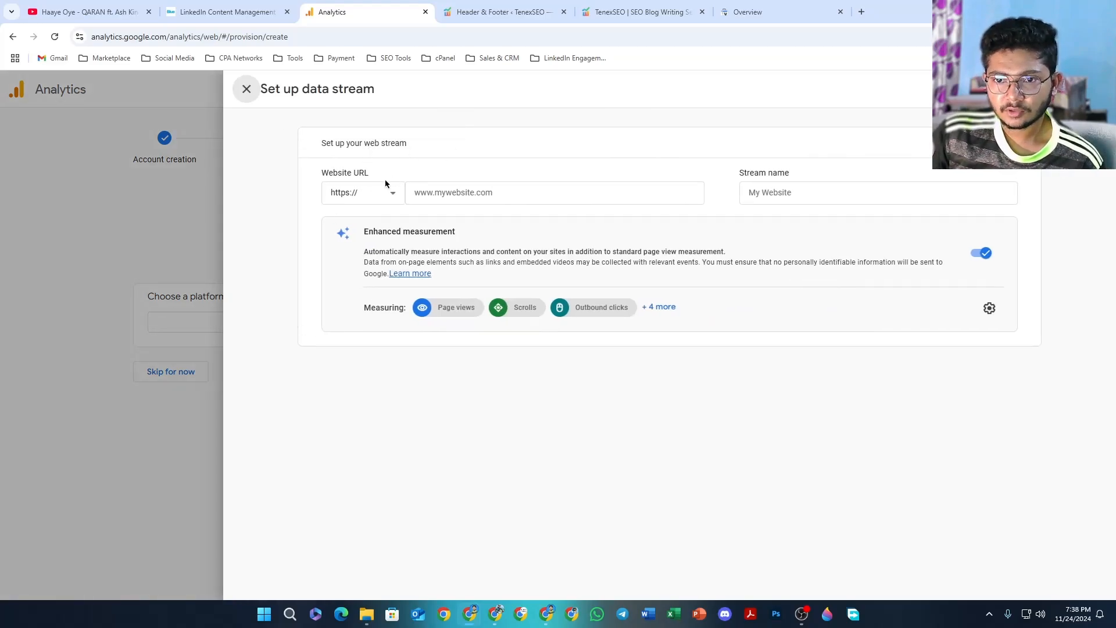
left_click(373, 200)
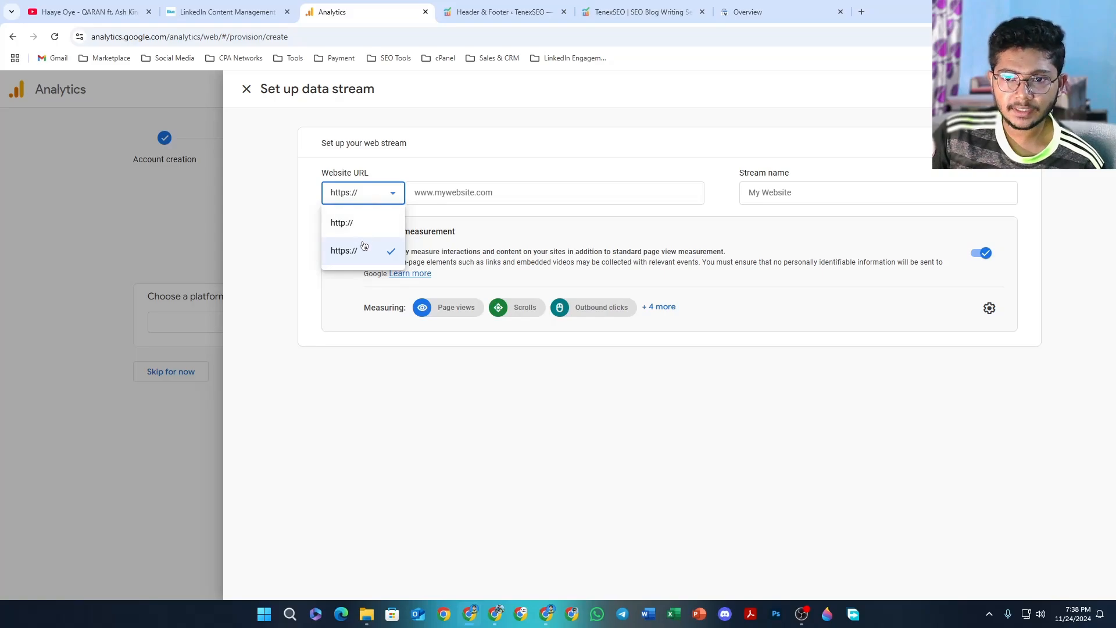
left_click(394, 194)
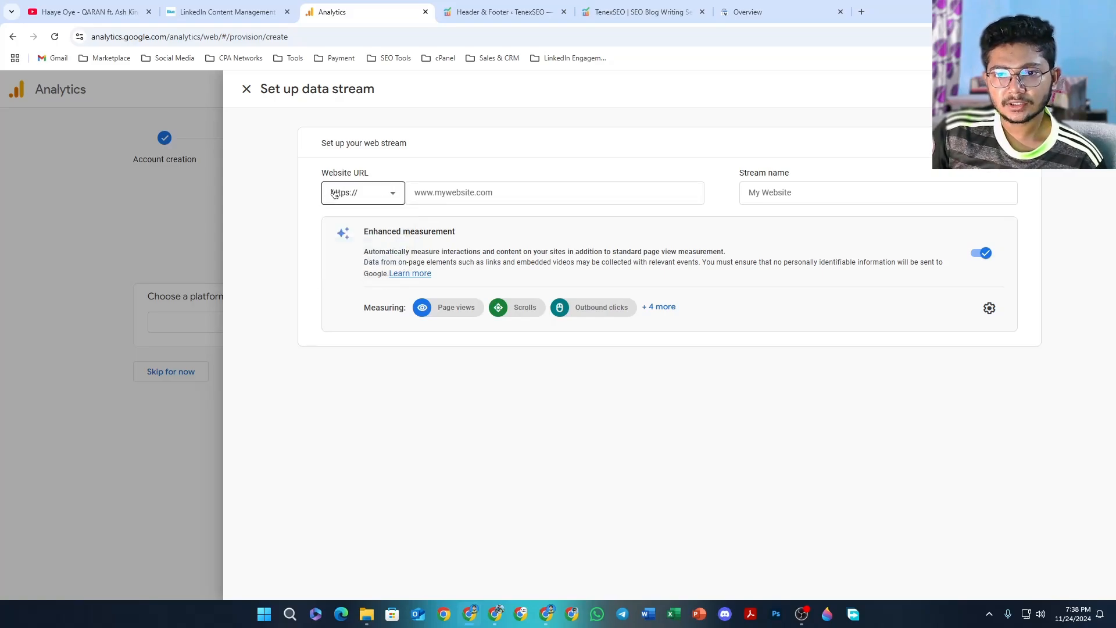
Fill in the web stream's website URL from the clipboard history and trim it to tenexseo.com
left_click(451, 195)
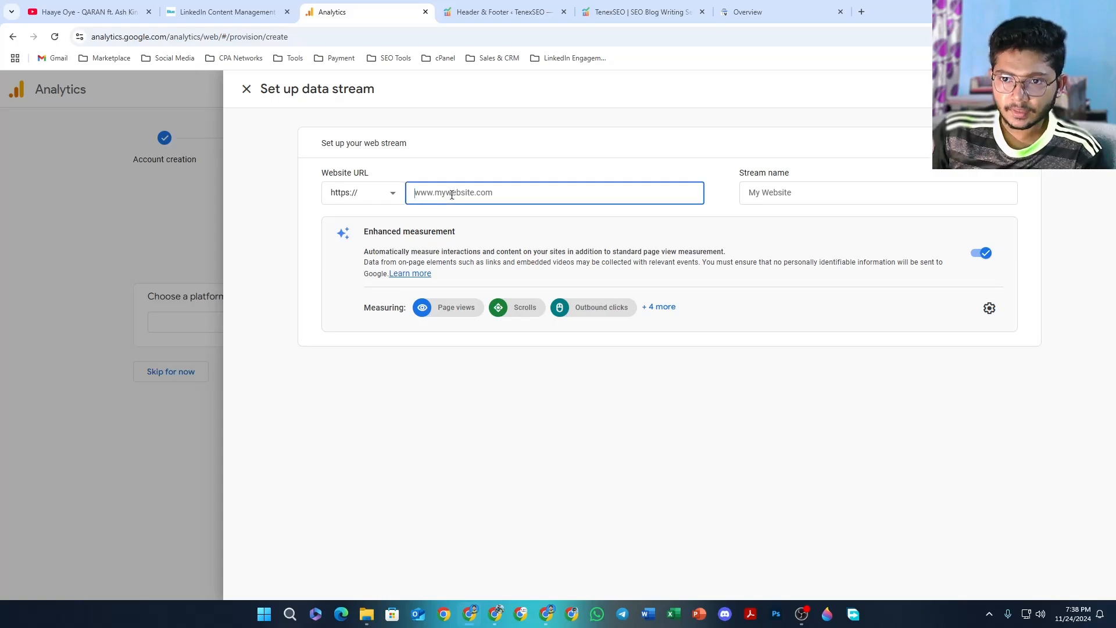
key("super+v")
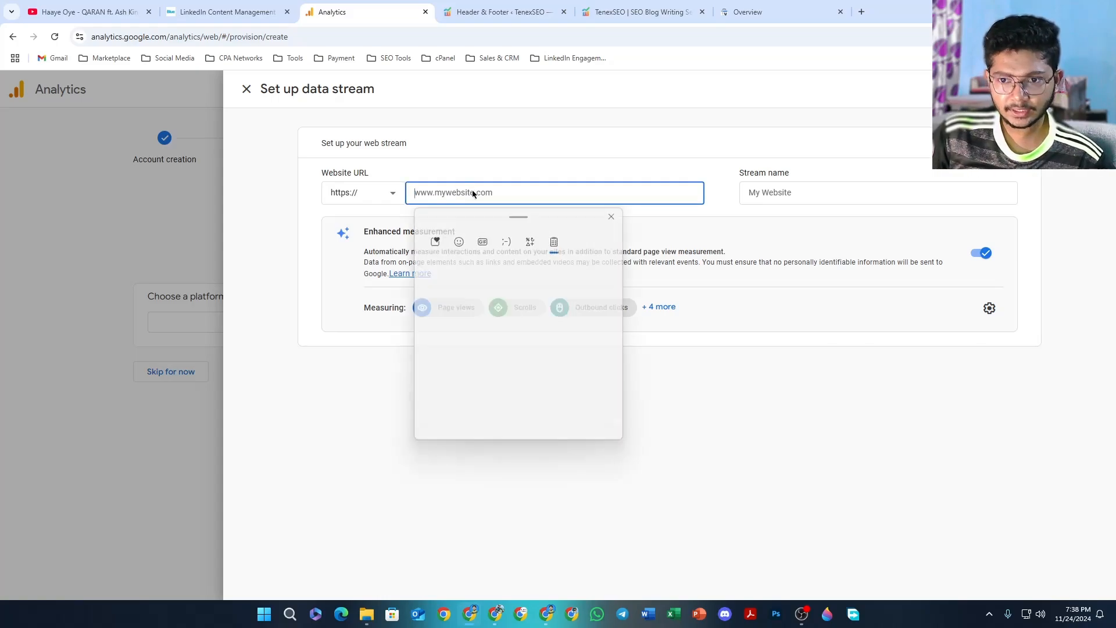
left_click(476, 355)
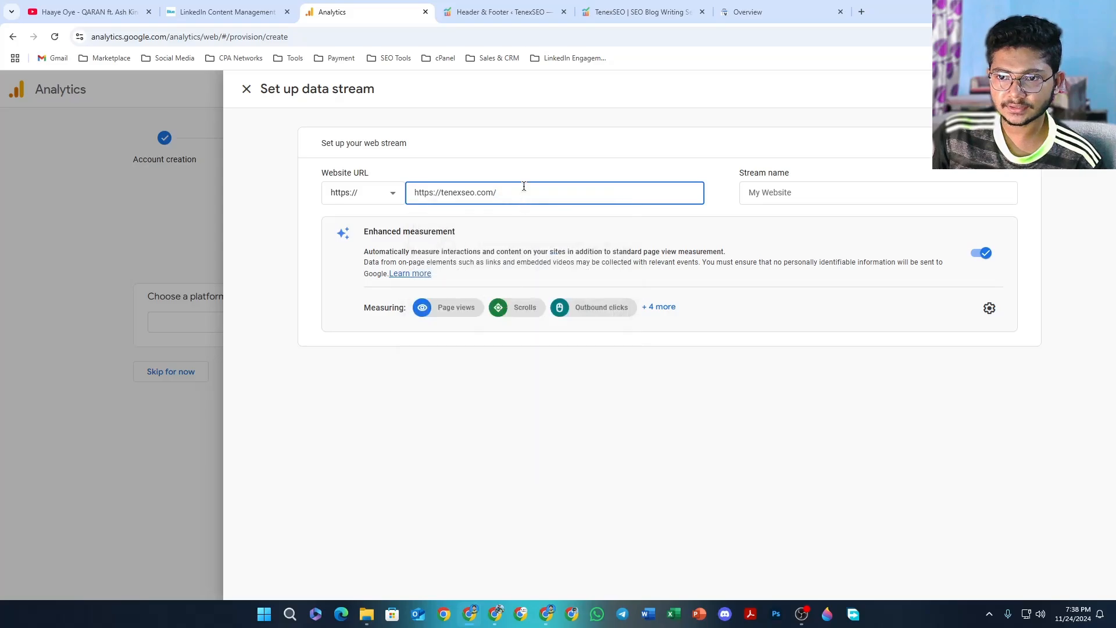
left_click_drag(439, 194, 409, 196)
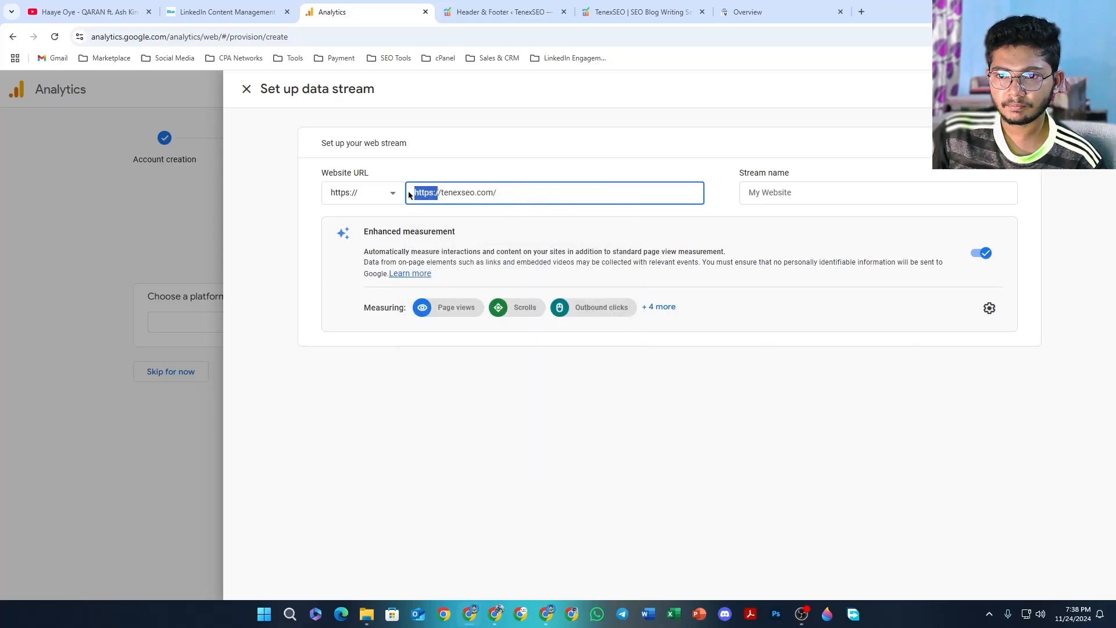
key("BackSpace")
key("Delete")
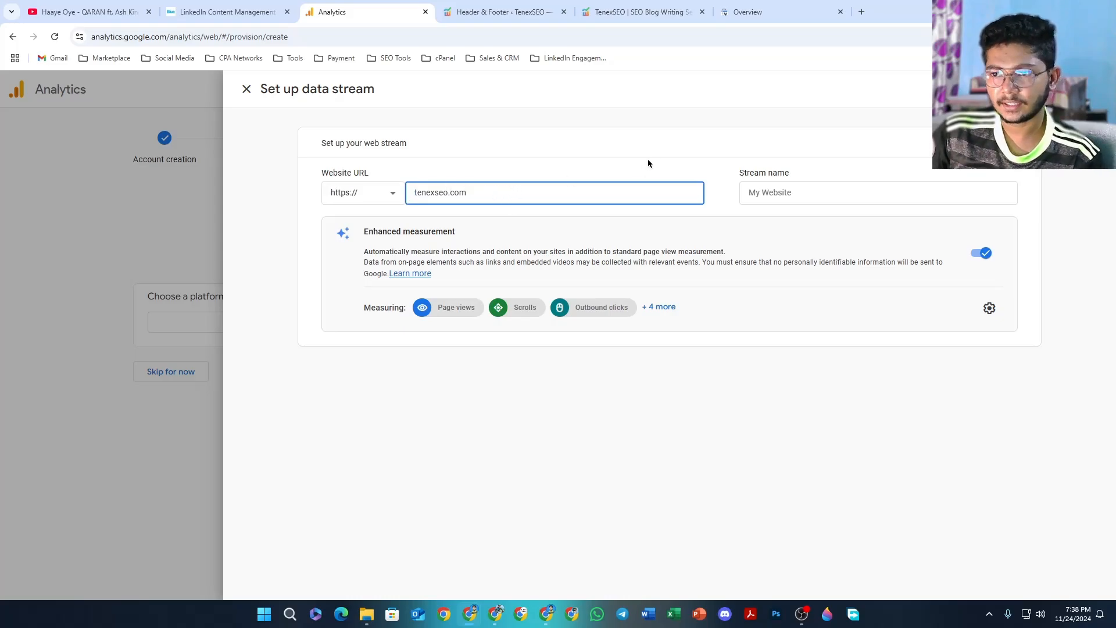
Name the web stream TenexSEO and create it with enhanced measurement left on
left_click(772, 192)
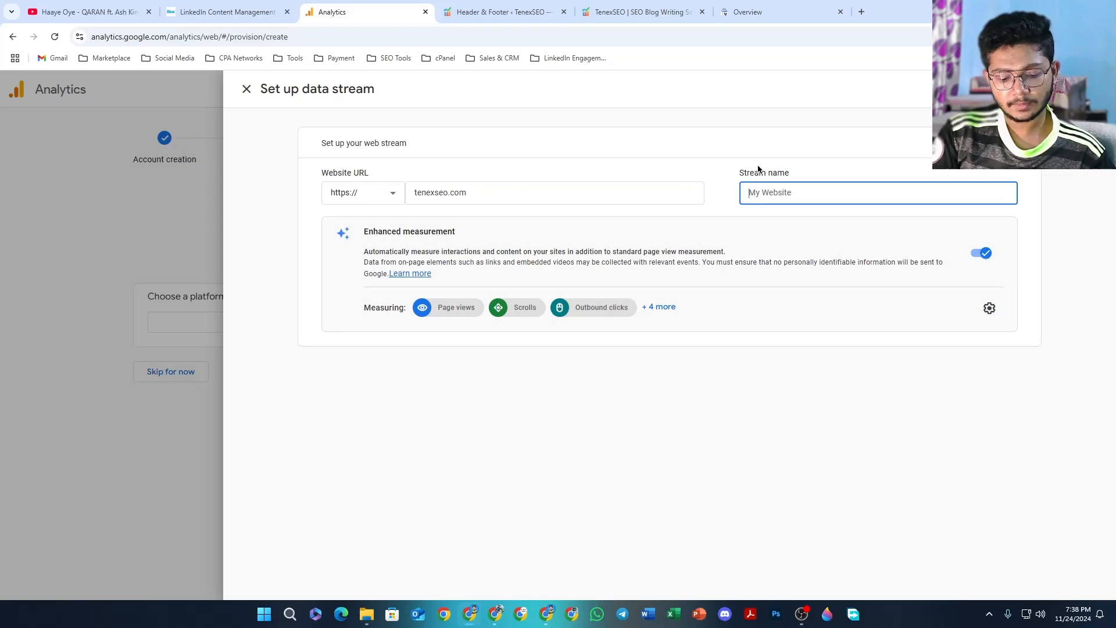
type("Tenex")
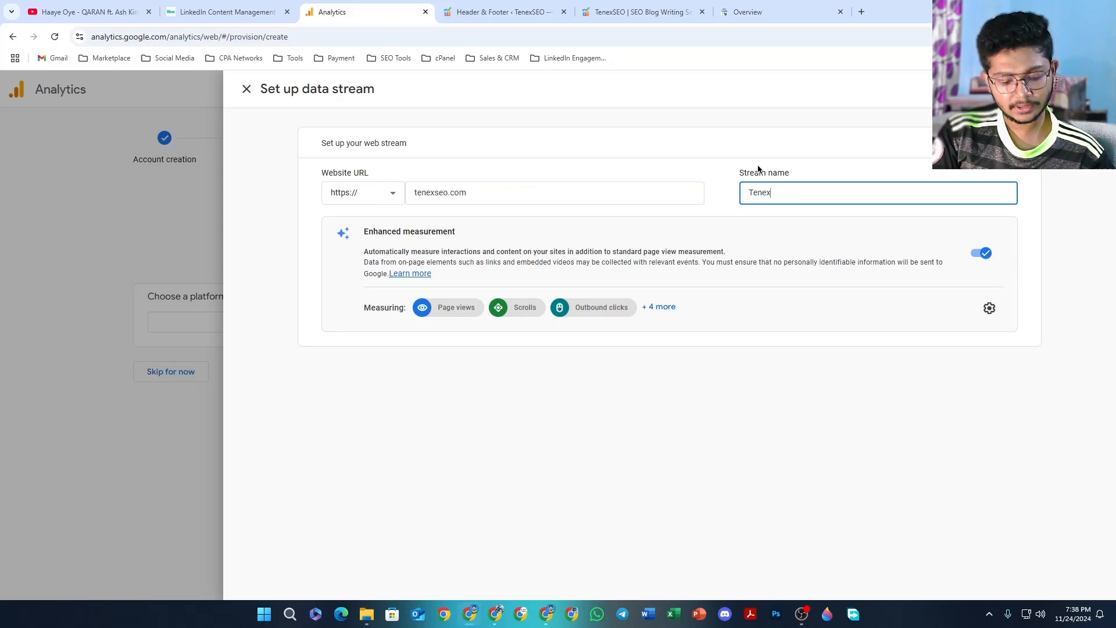
type("SEO")
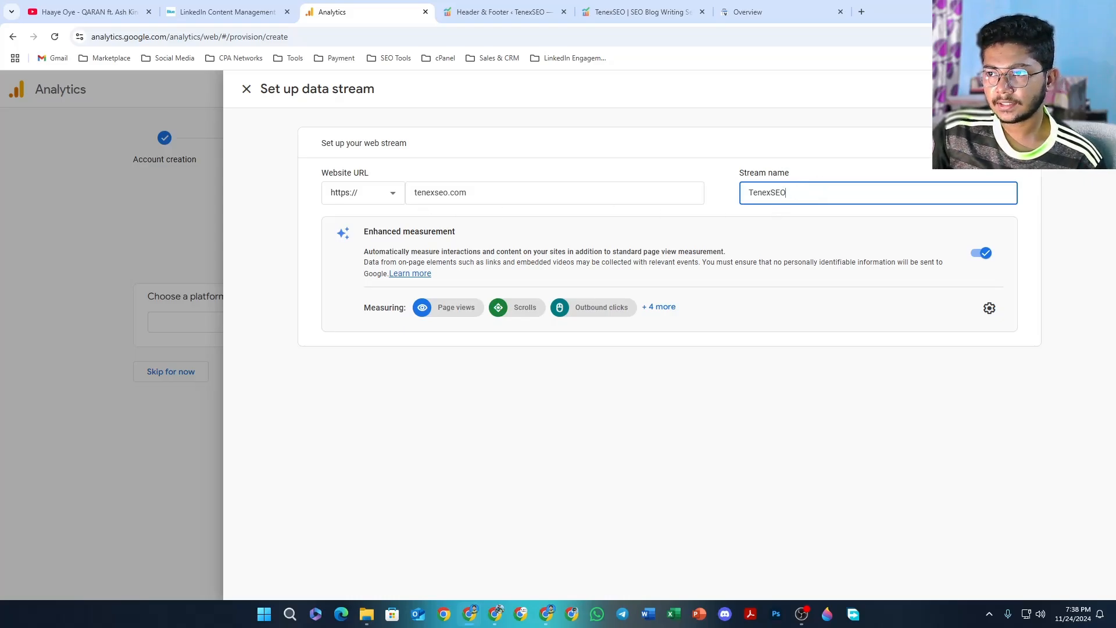
left_click(1046, 89)
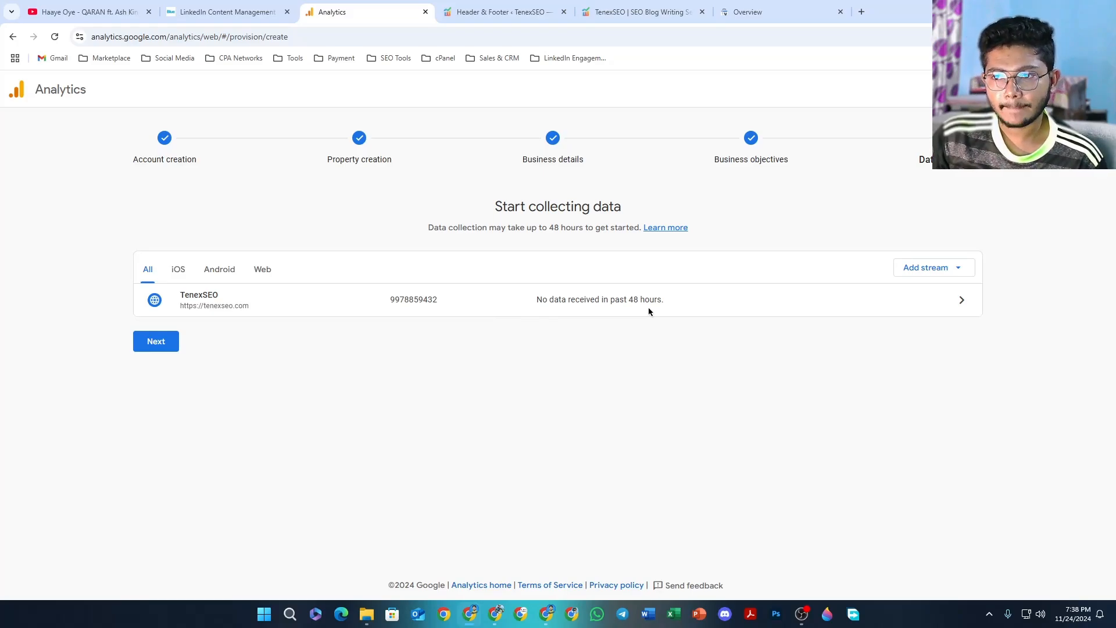
Copy the Google tag for manual installation and add it on a new line below the site-verification meta tag in WPCode's Header code
left_click(722, 303)
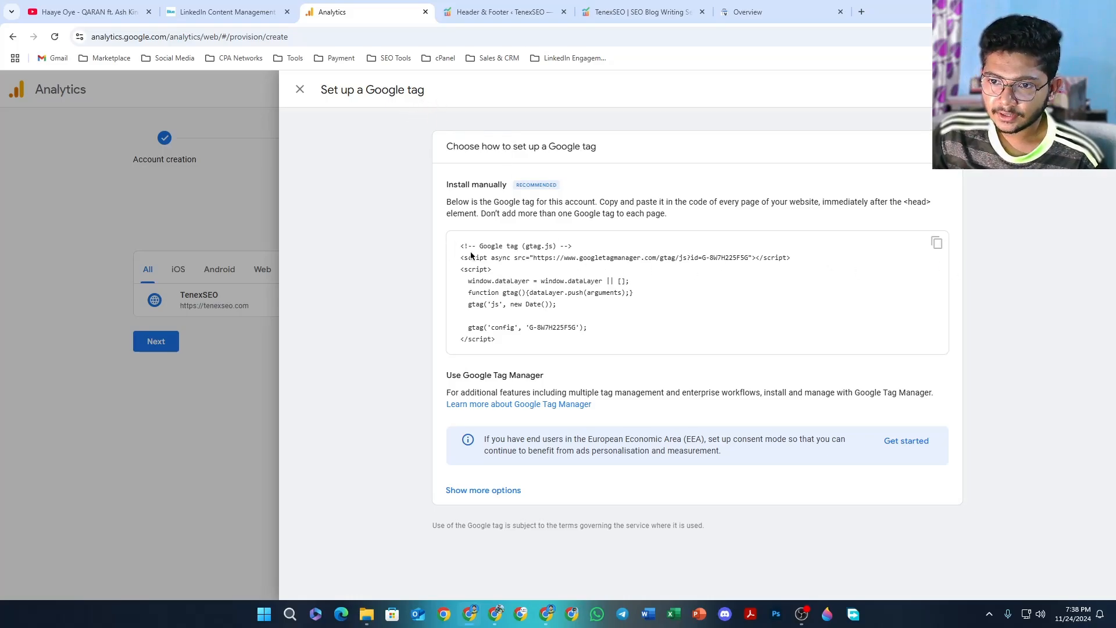
left_click(937, 244)
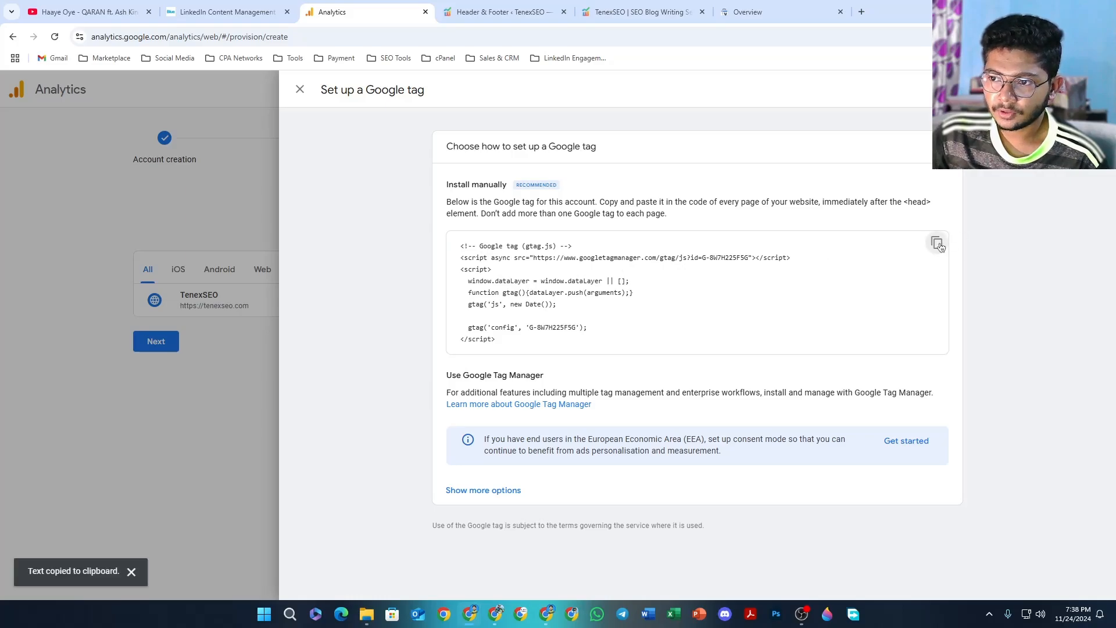
left_click(506, 11)
left_click(596, 337)
scroll(597, 340, "down", 2)
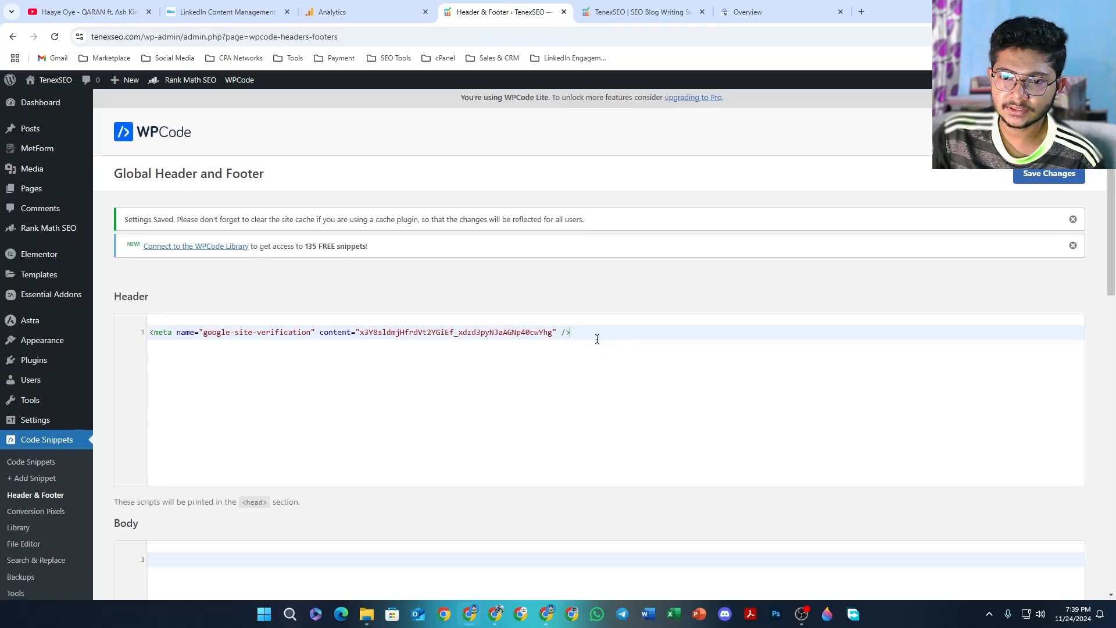
key("Return")
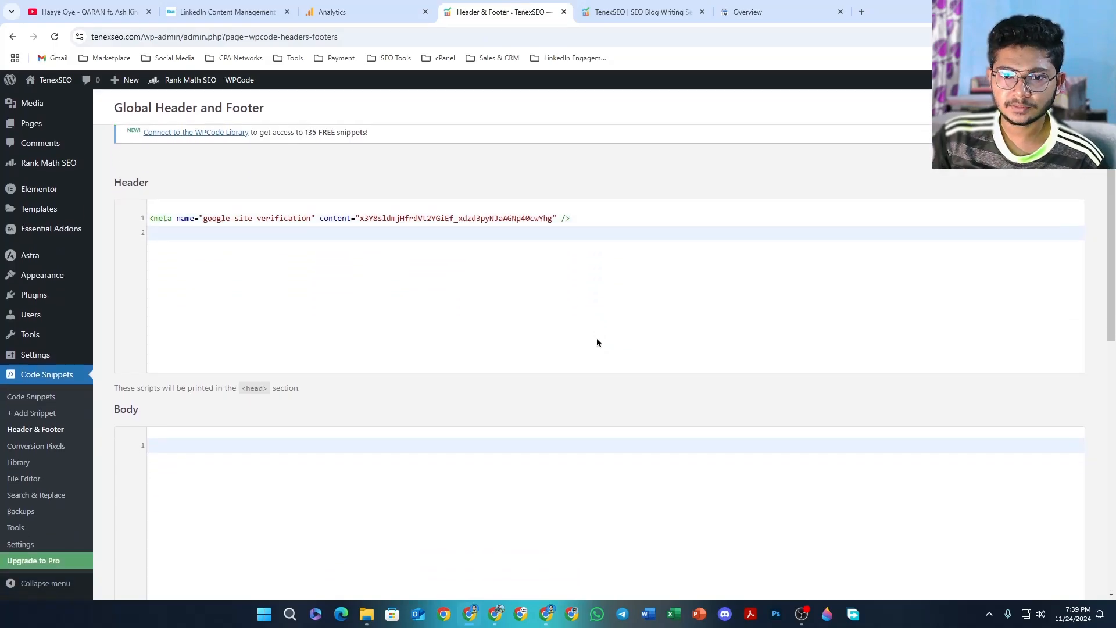
key("ctrl+v")
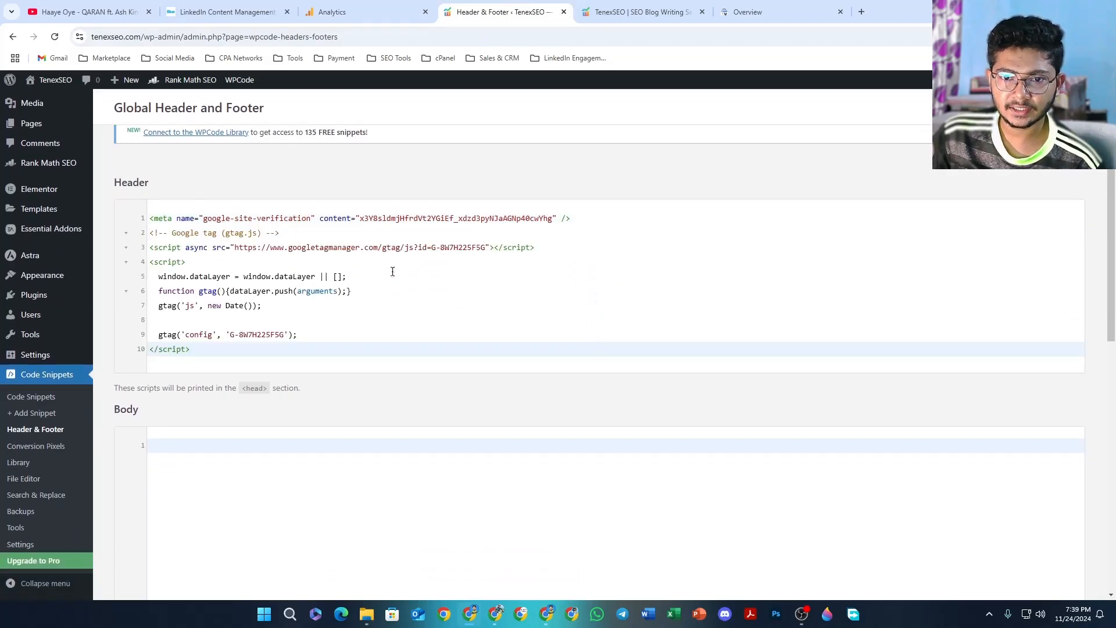
Save the changes to WPCode's Global Header and Footer settings
scroll(372, 261, "down", 1)
scroll(359, 236, "up", 2)
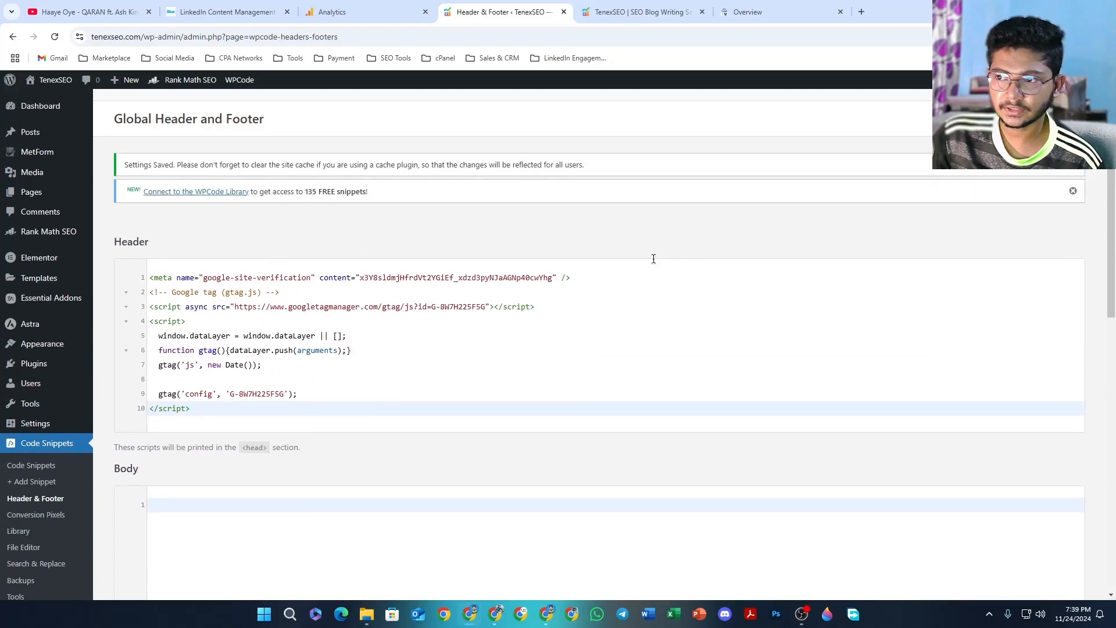
left_click(1048, 119)
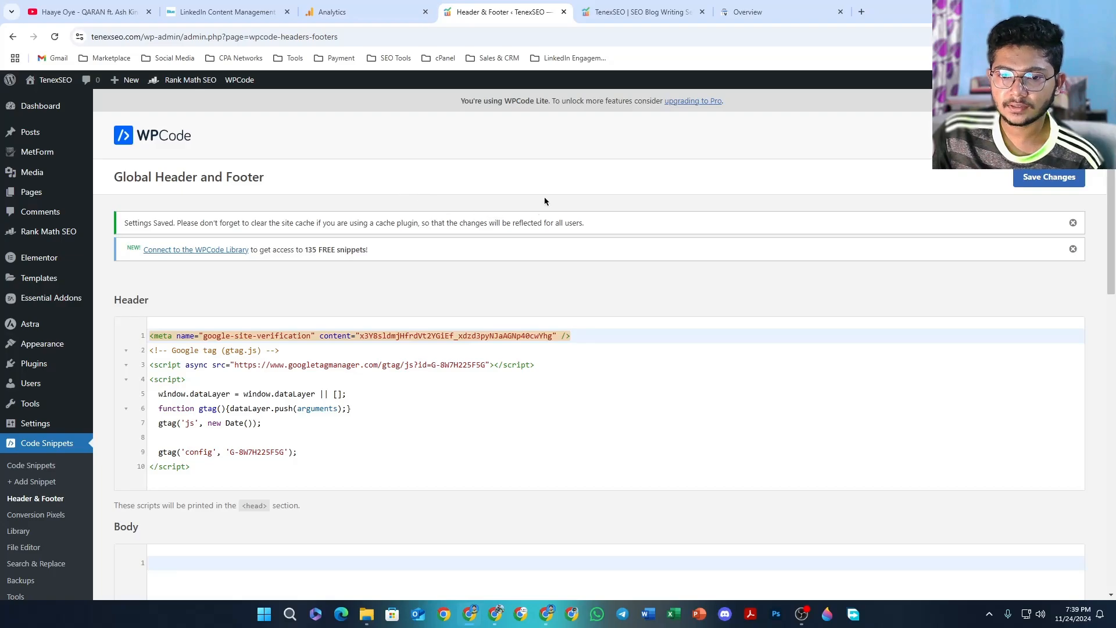
Return to Google Analytics, close the Google tag instructions and review the TenexSEO web stream's details
left_click(601, 12)
left_click(741, 10)
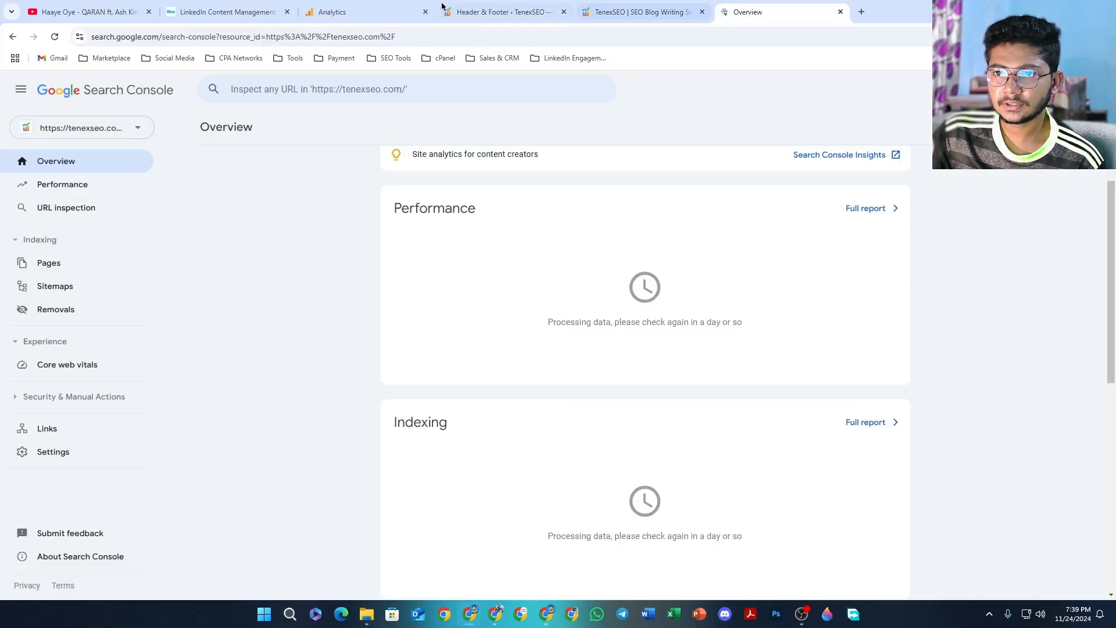
left_click(332, 13)
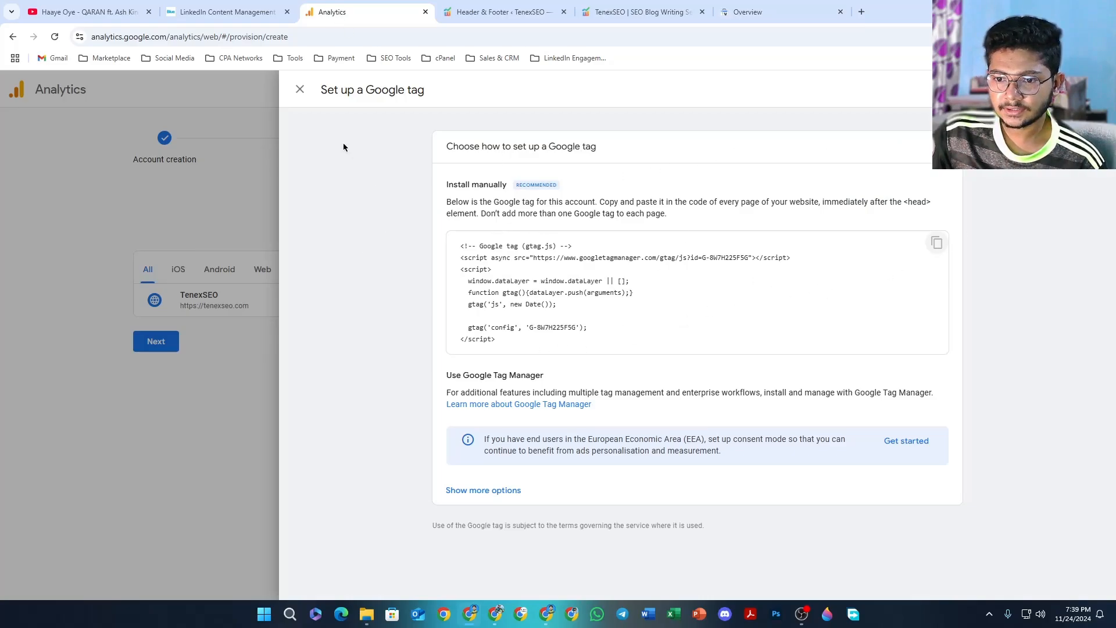
left_click(298, 89)
left_click(410, 282)
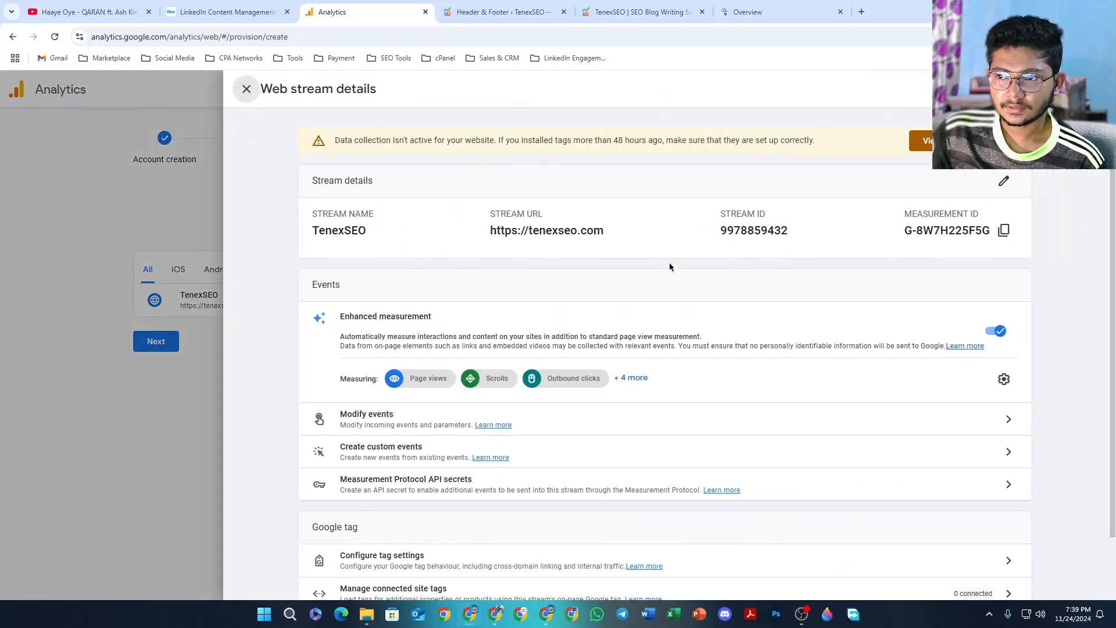
scroll(670, 244, "down", 2)
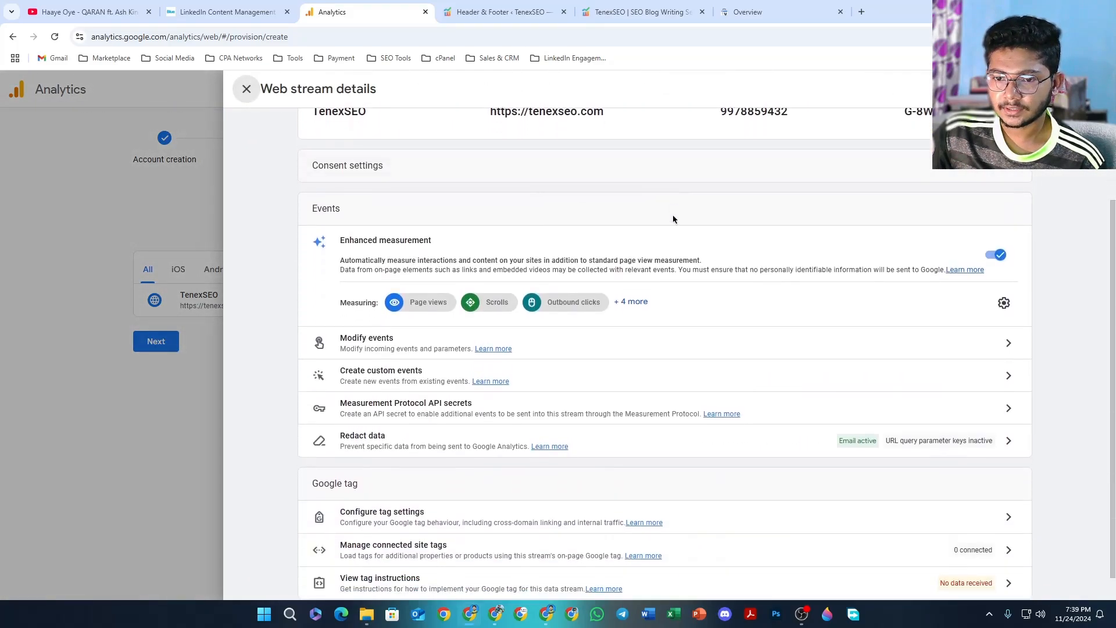
scroll(709, 237, "up", 3)
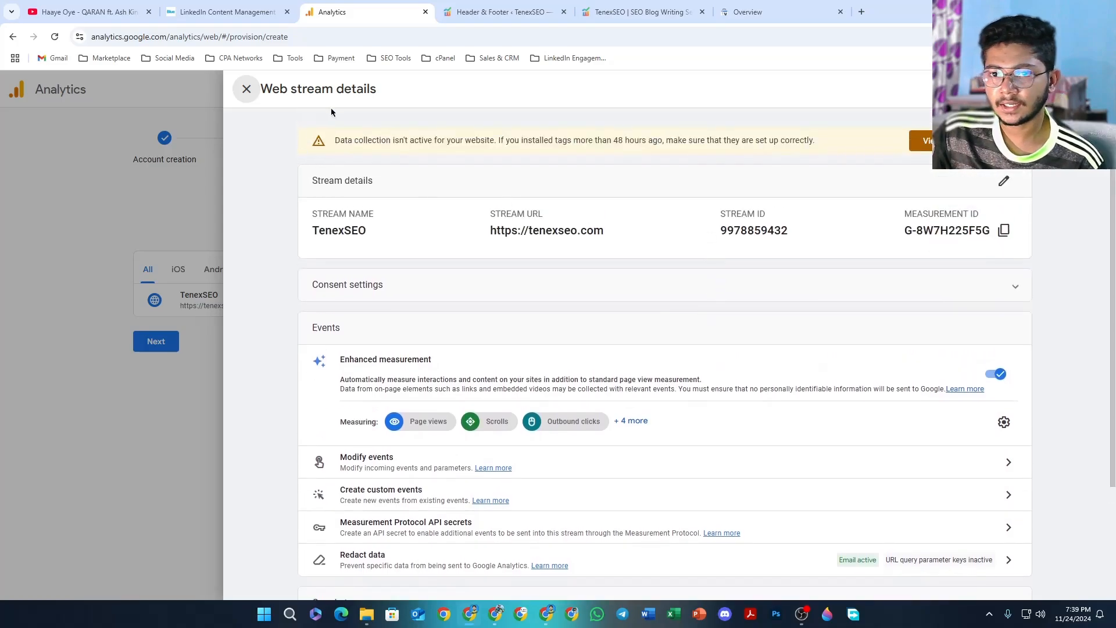
Close the web stream details, finish the data collection setup and continue to the Analytics Home page
left_click(246, 90)
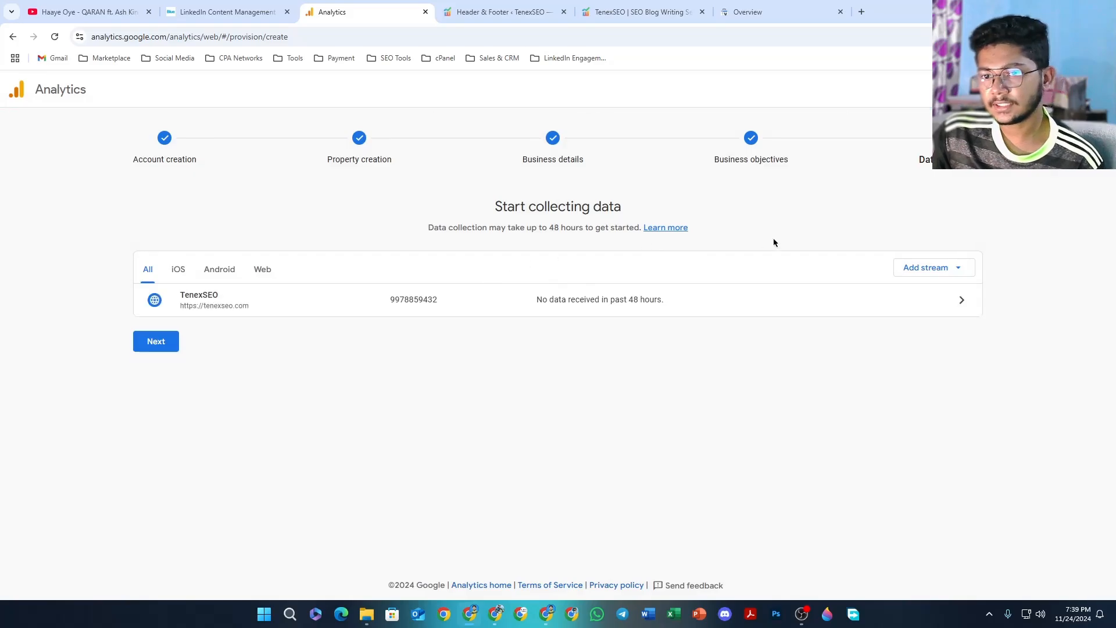
left_click(157, 339)
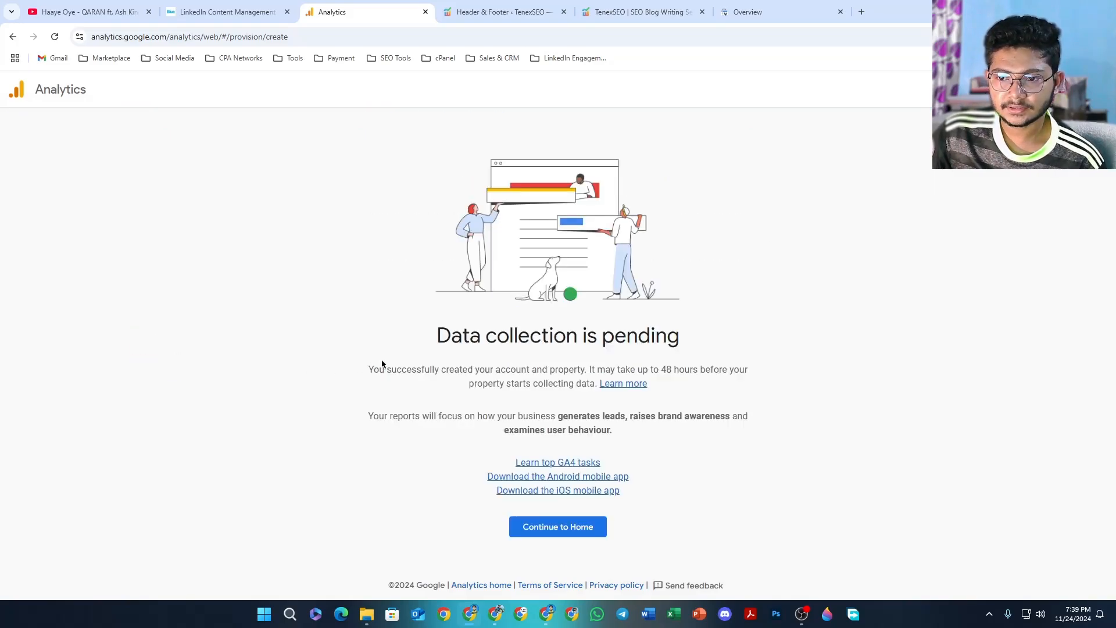
left_click(552, 526)
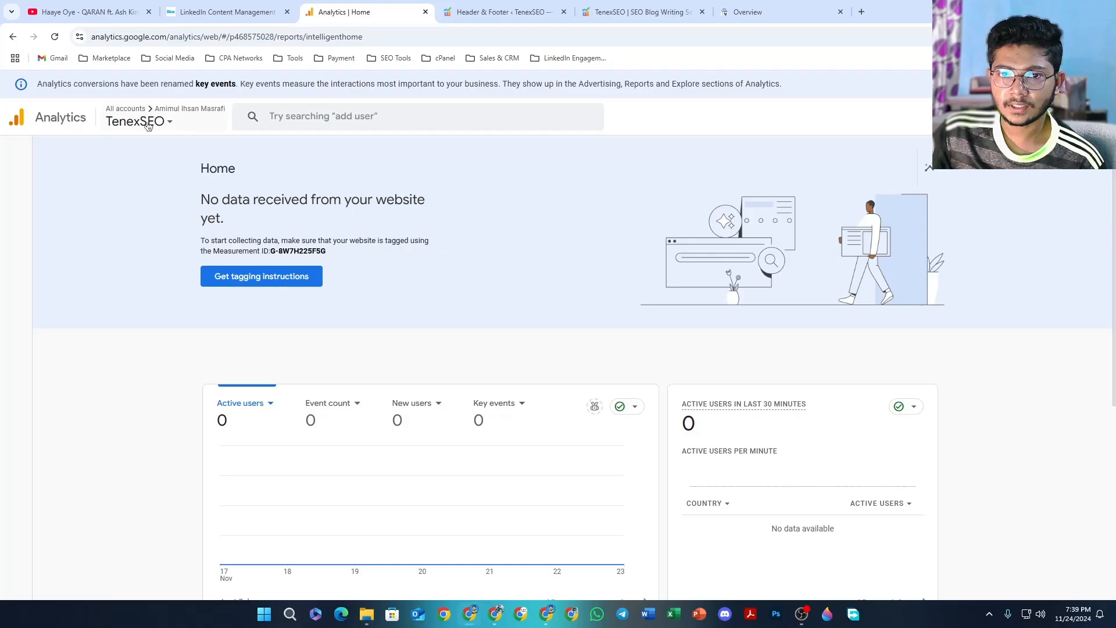
Check the TenexSEO property in the account and property list, then look over its Home page reports
left_click(162, 123)
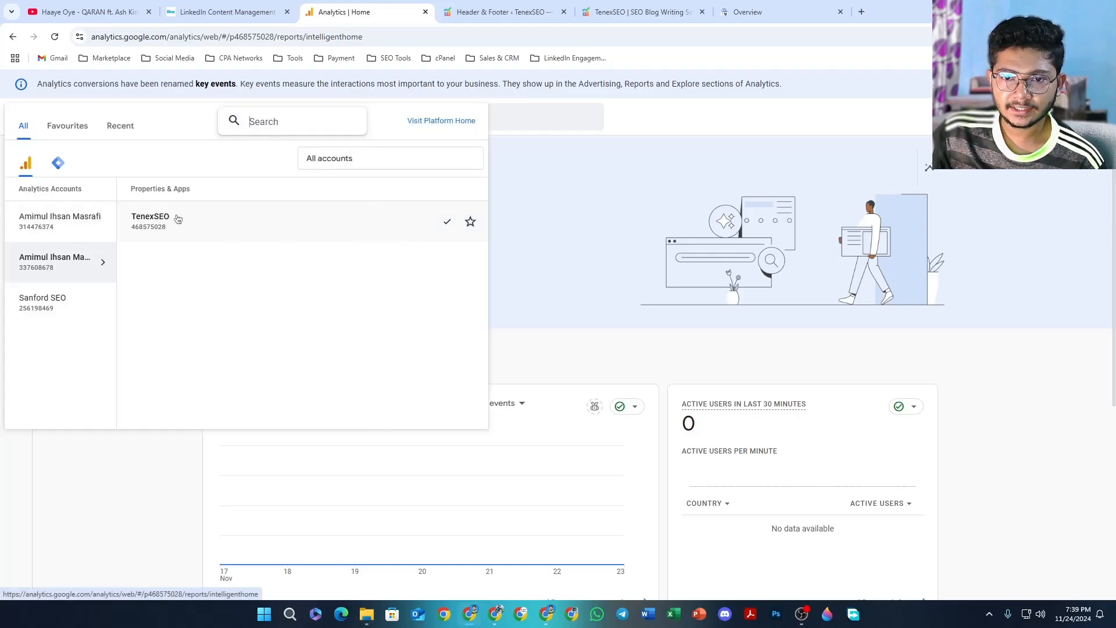
left_click(1051, 317)
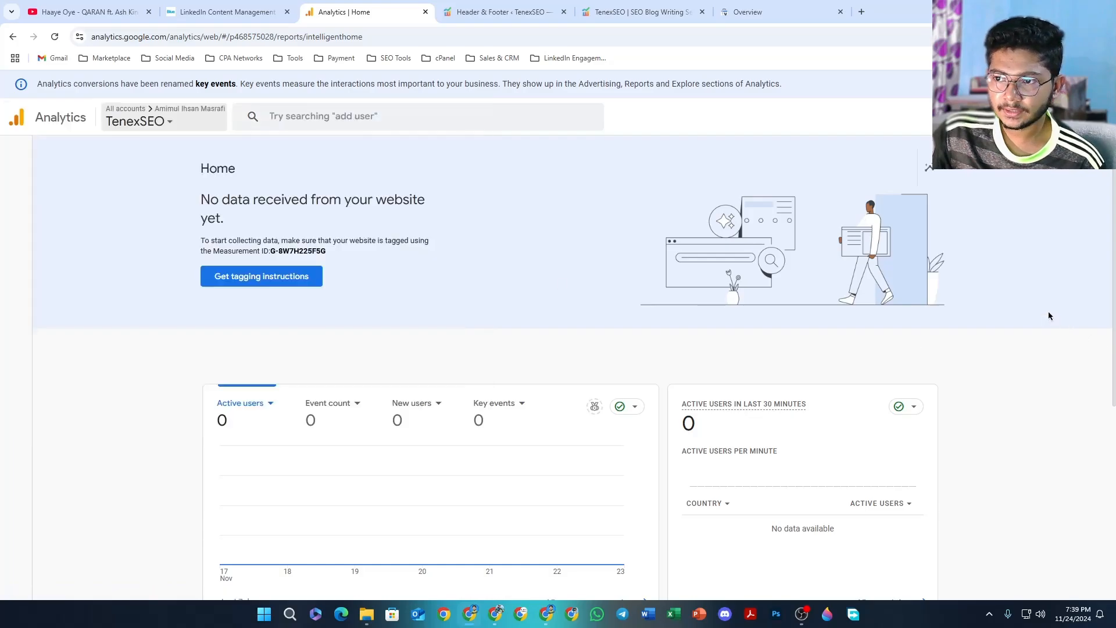
scroll(780, 316, "down", 5)
scroll(604, 320, "up", 5)
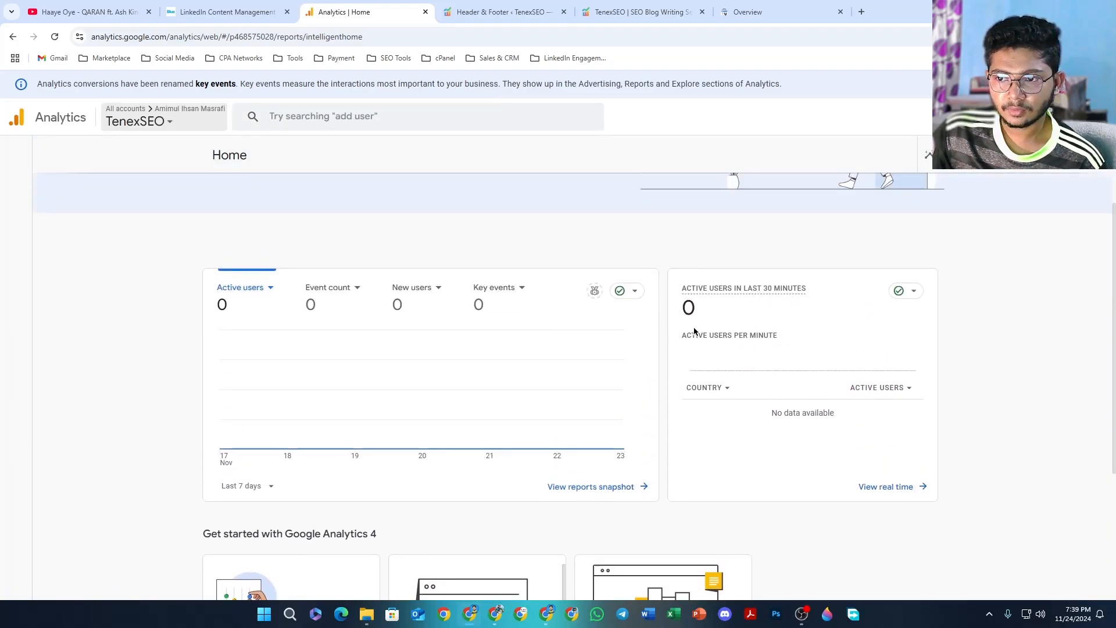